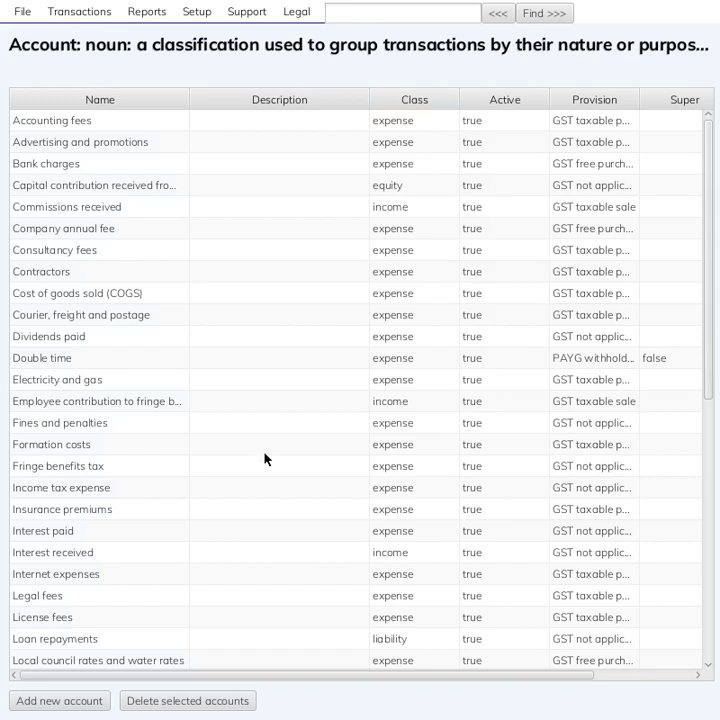
Add a new account named "Work - Casual", classified as Expense and set as active.
scroll(264, 460, down, 7)
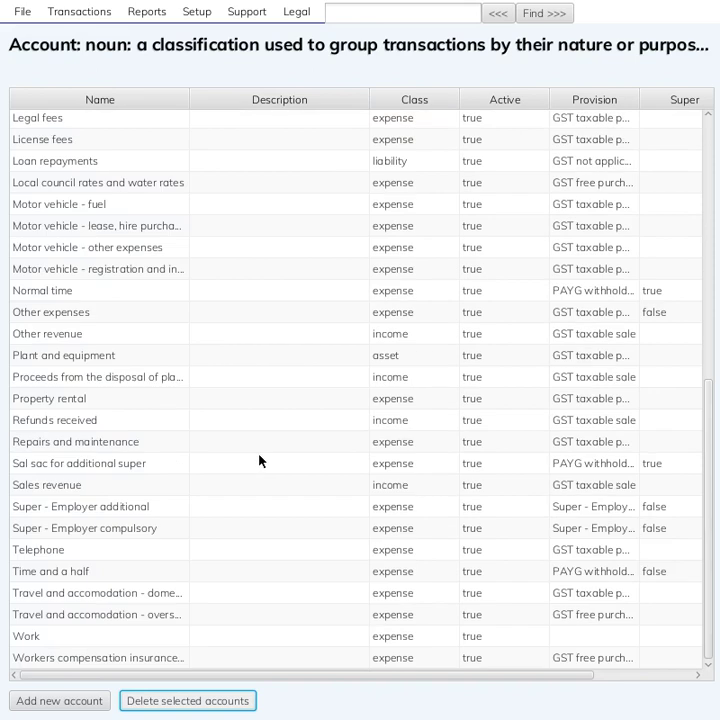
click(91, 641)
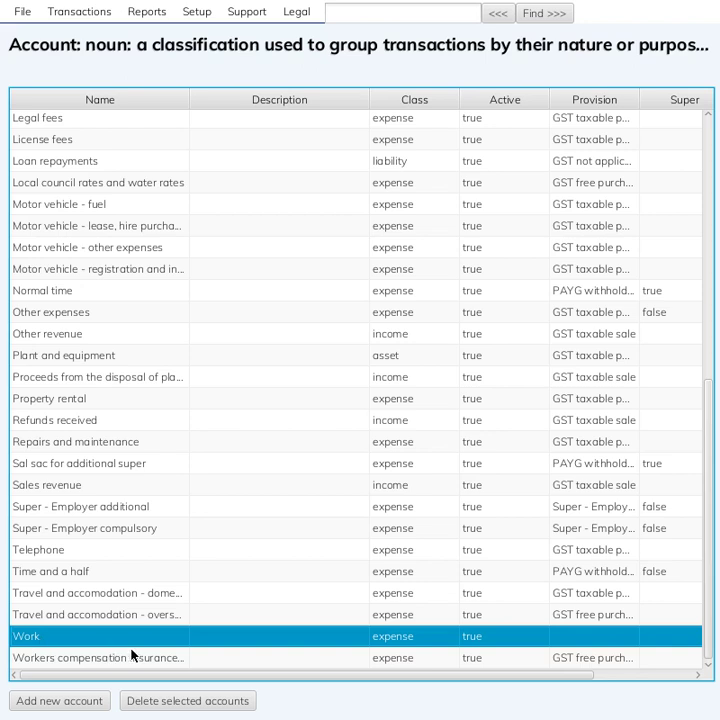
click(64, 702)
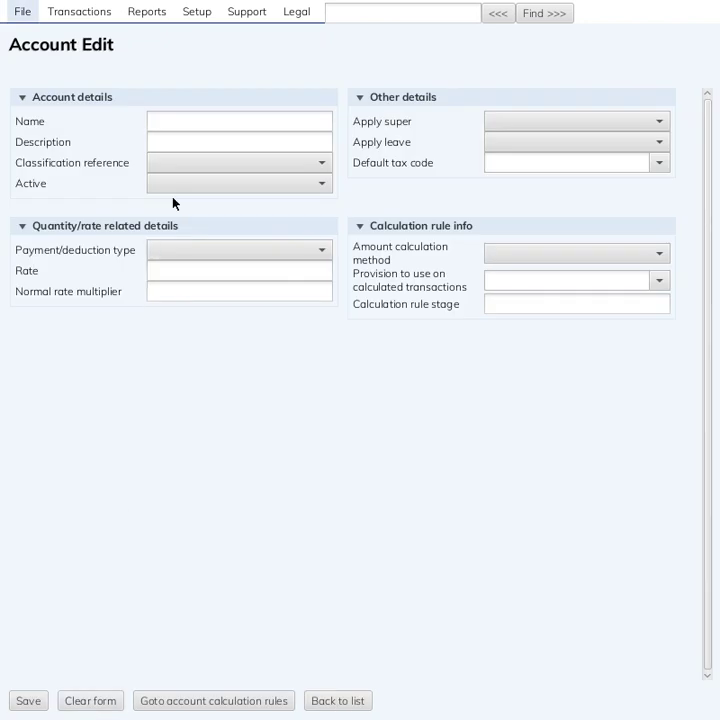
click(201, 120)
text(W)
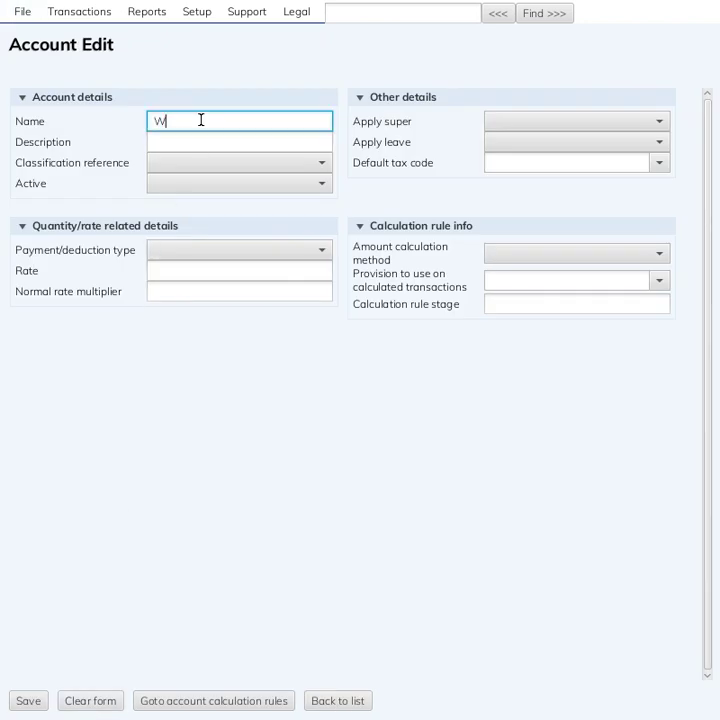
text(ork - Casual)
click(203, 164)
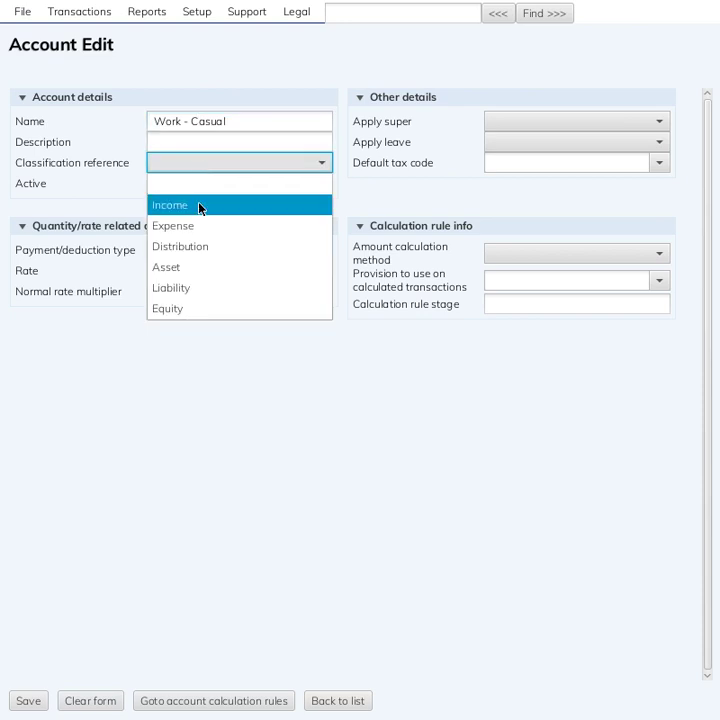
click(201, 227)
click(198, 185)
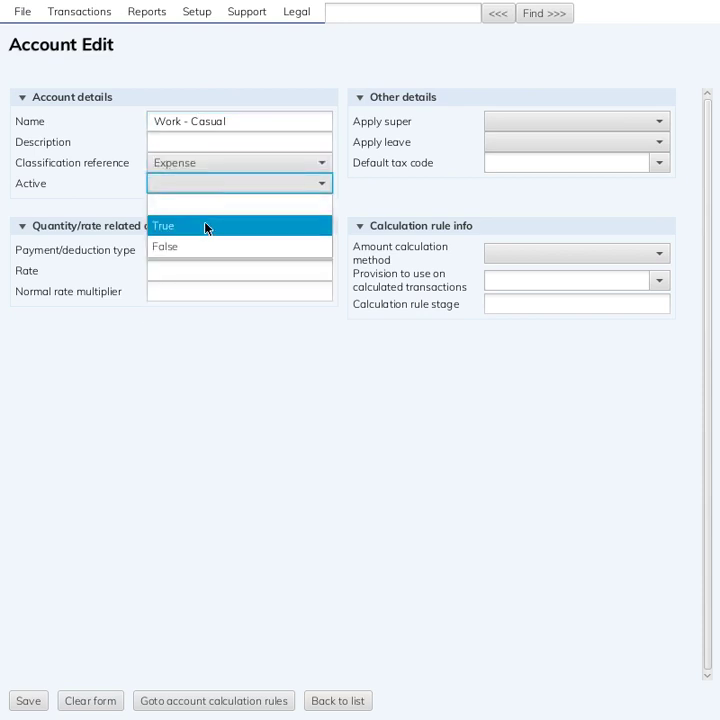
click(206, 226)
Set the account's payment/deduction type to Time, then save it and return to the account list.
click(204, 251)
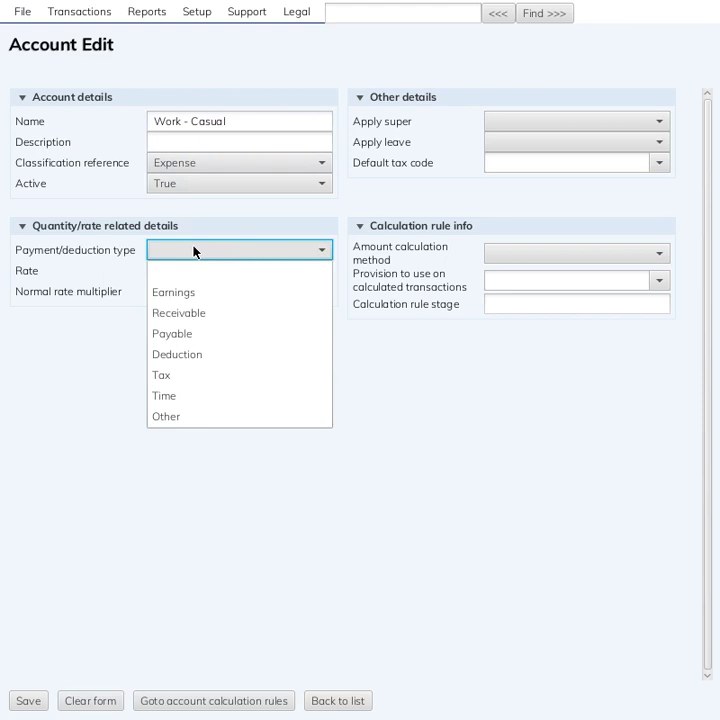
click(175, 395)
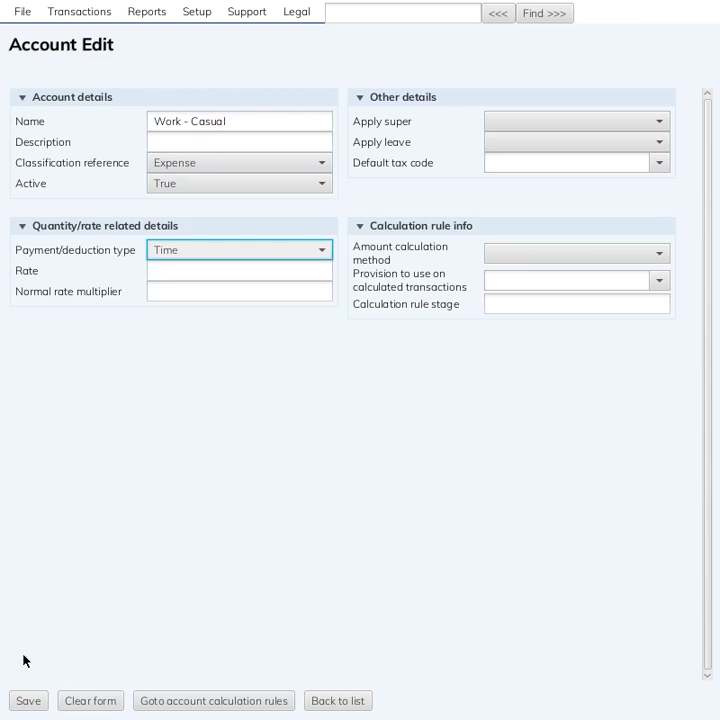
click(27, 703)
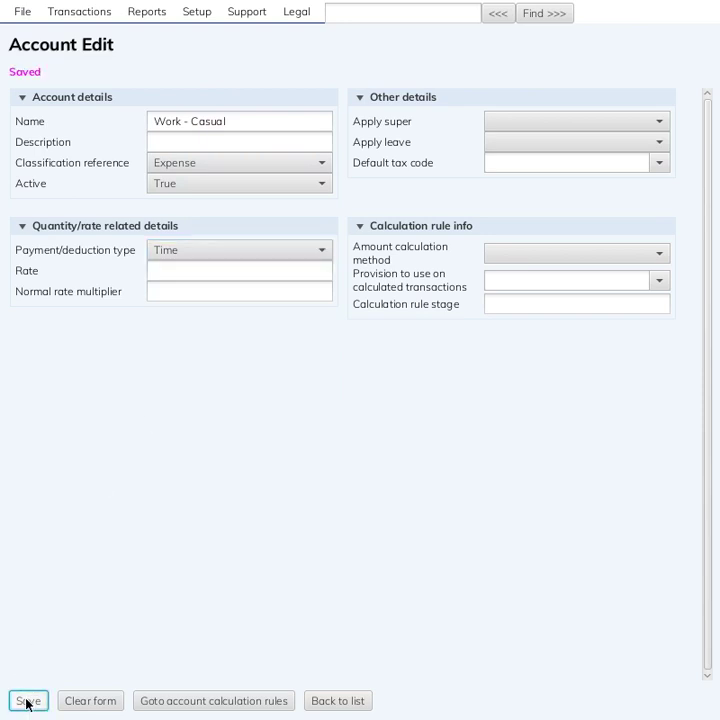
click(350, 702)
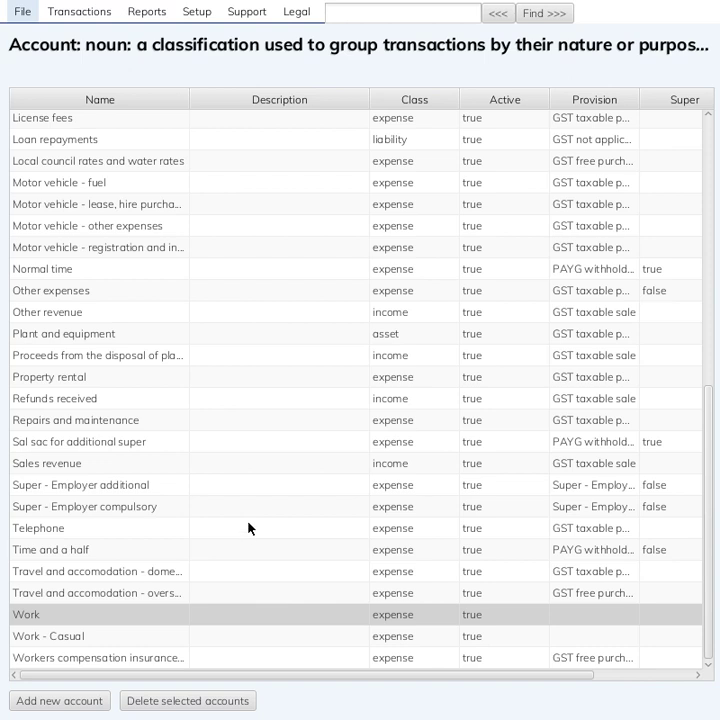
Start another new account and name it "Casual (25% loading)".
scroll(110, 316, up, 3)
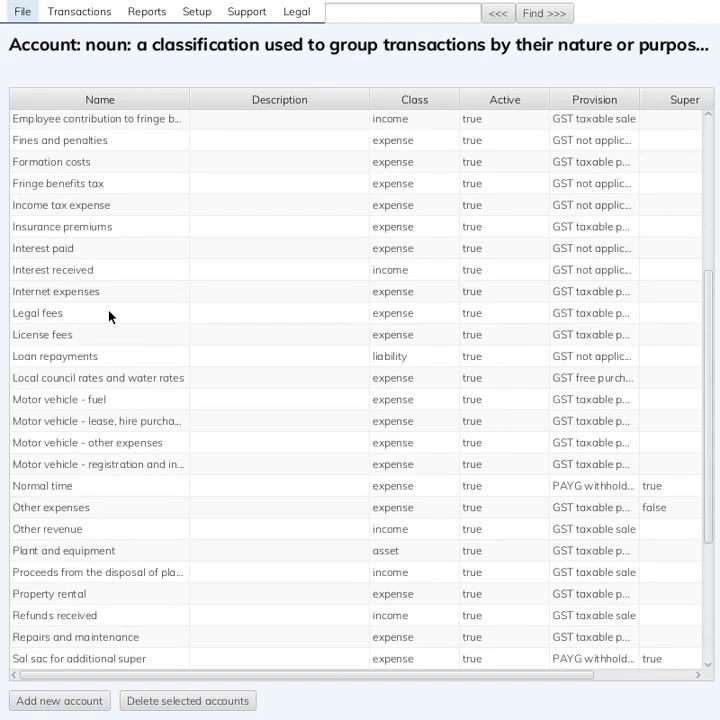
scroll(110, 316, up, 3)
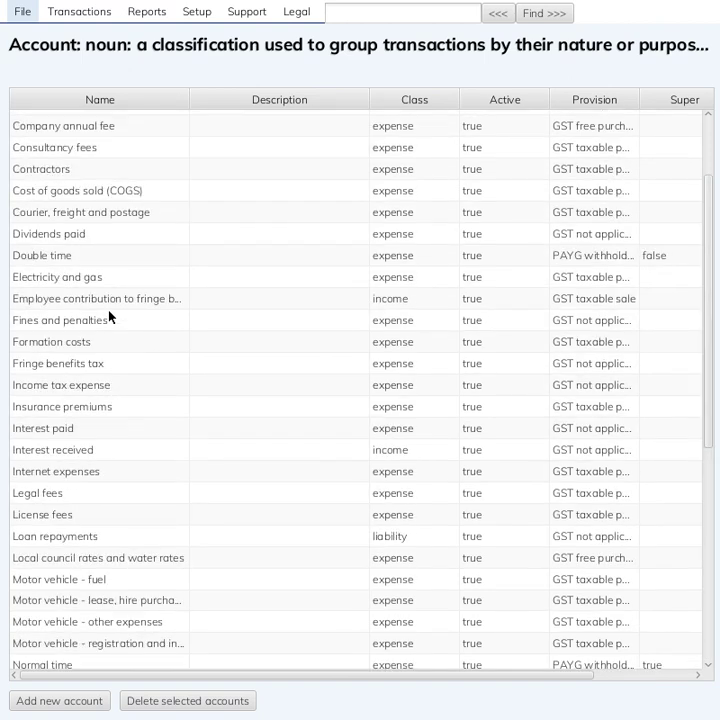
scroll(110, 316, down, 3)
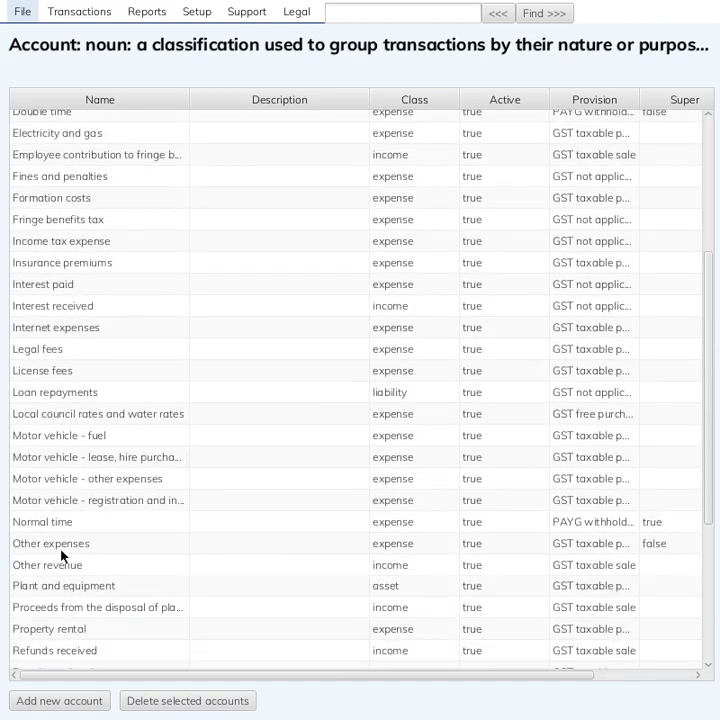
click(68, 525)
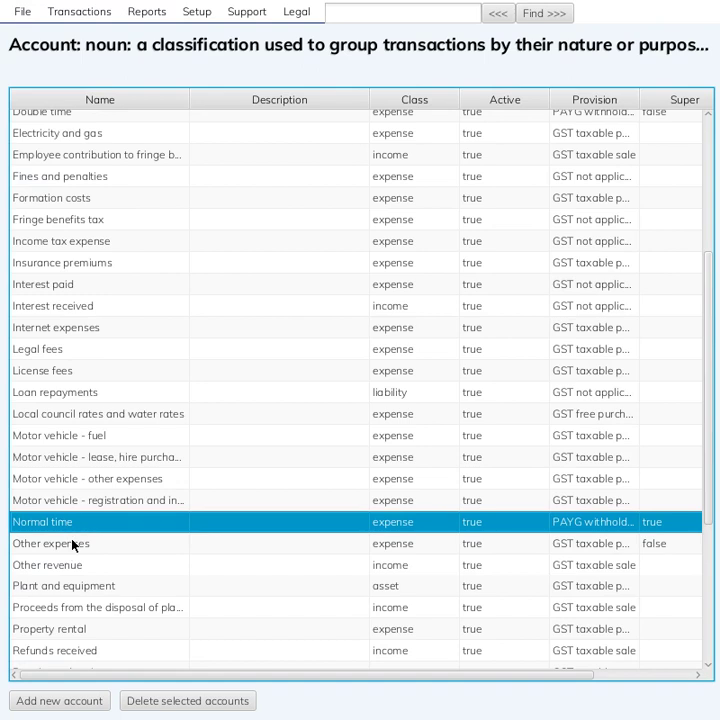
click(68, 712)
click(208, 122)
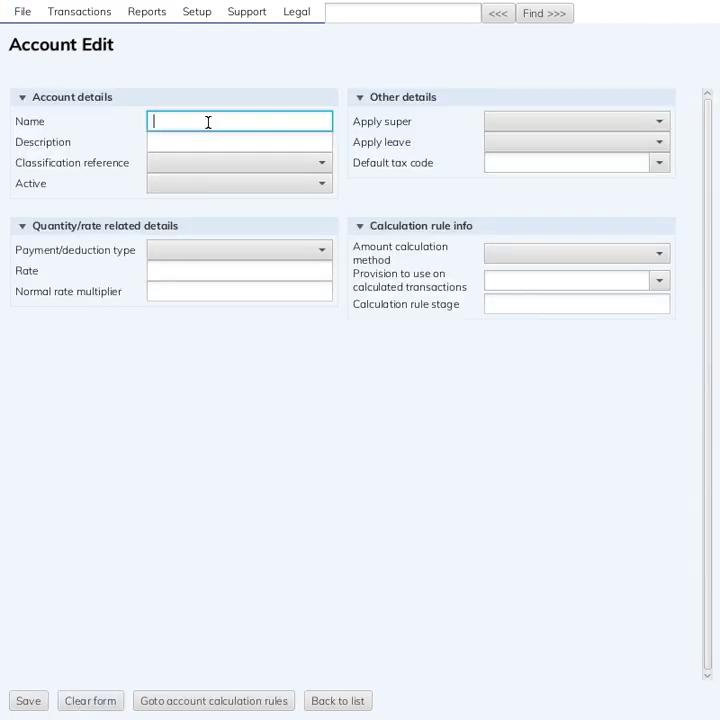
text(Casual (25% loading))
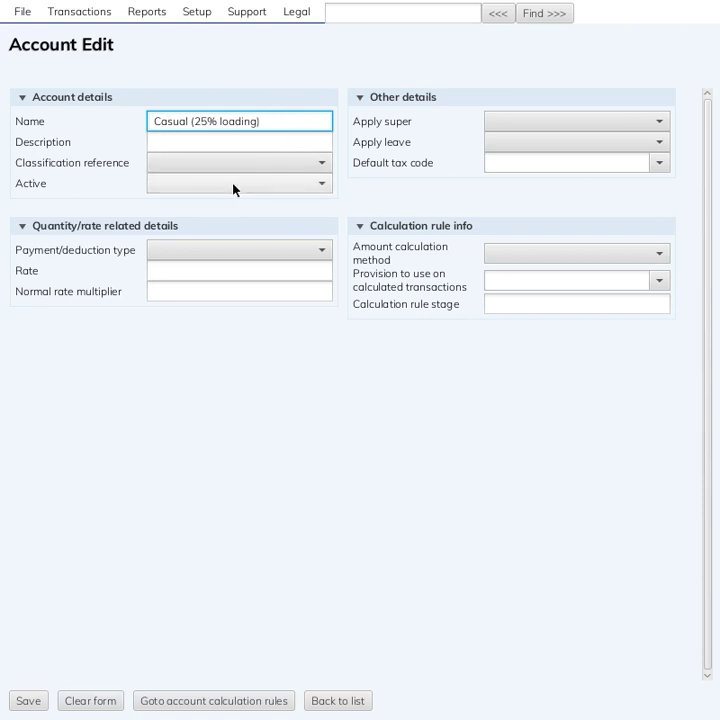
Set the casual loading account's classification reference to Expense and its active status to True.
click(230, 163)
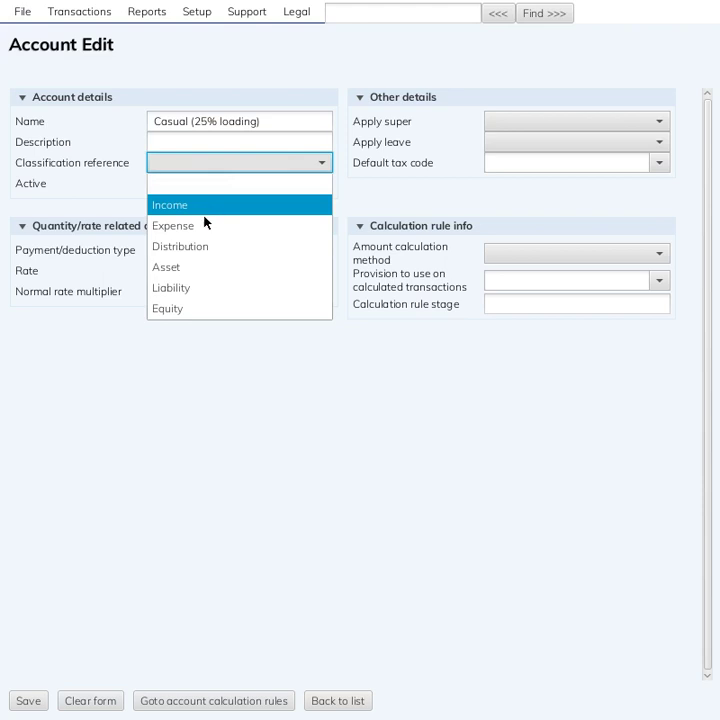
click(205, 212)
click(214, 162)
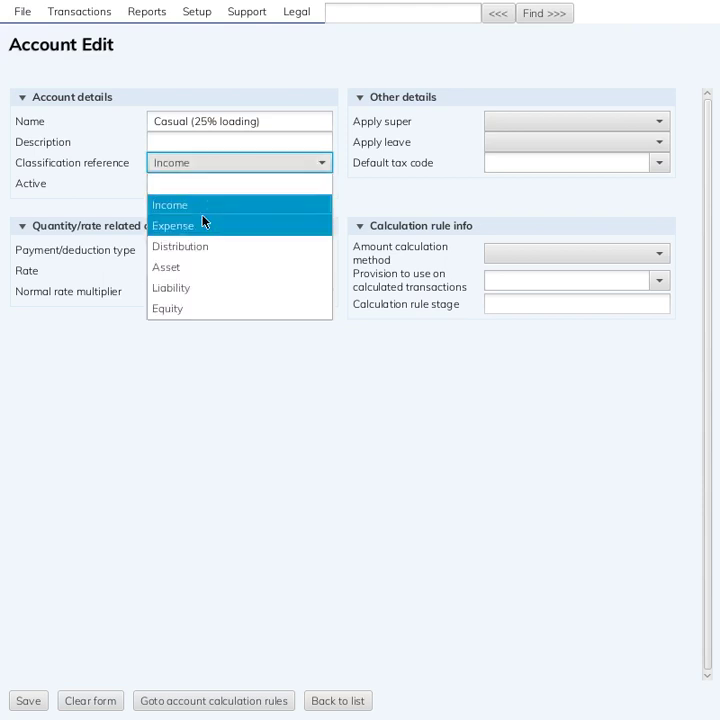
click(205, 225)
click(209, 186)
click(206, 225)
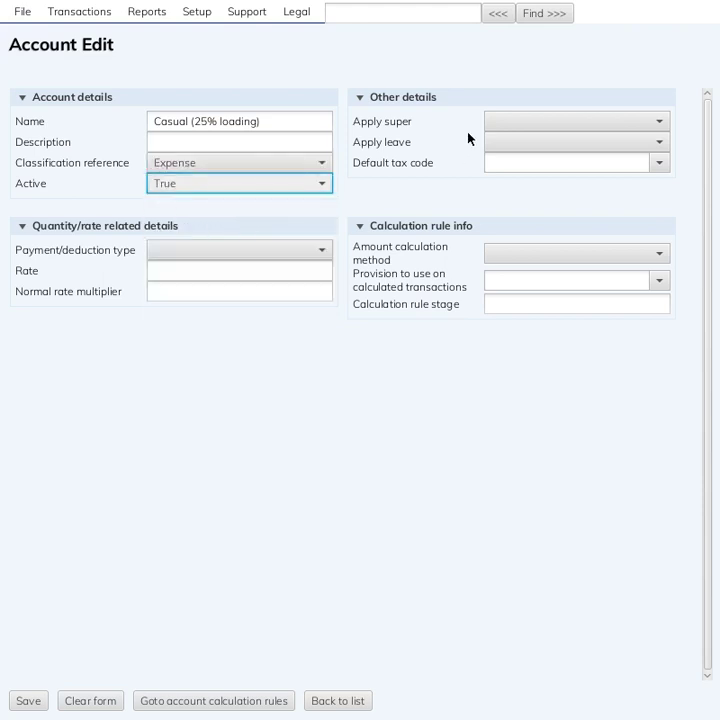
Set Apply super to True, Apply leave to False and the default tax code to PAYG withholding taxable.
click(498, 120)
click(501, 164)
click(528, 146)
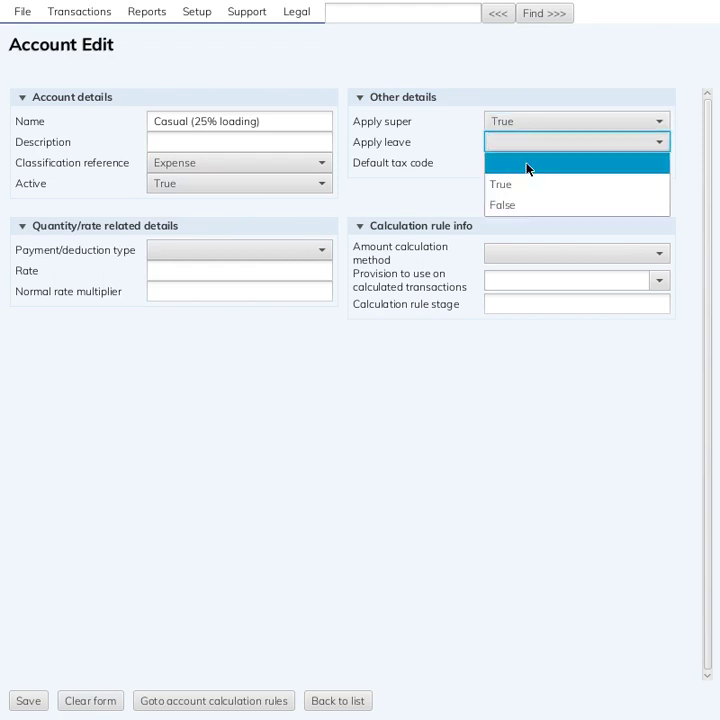
click(519, 204)
click(532, 164)
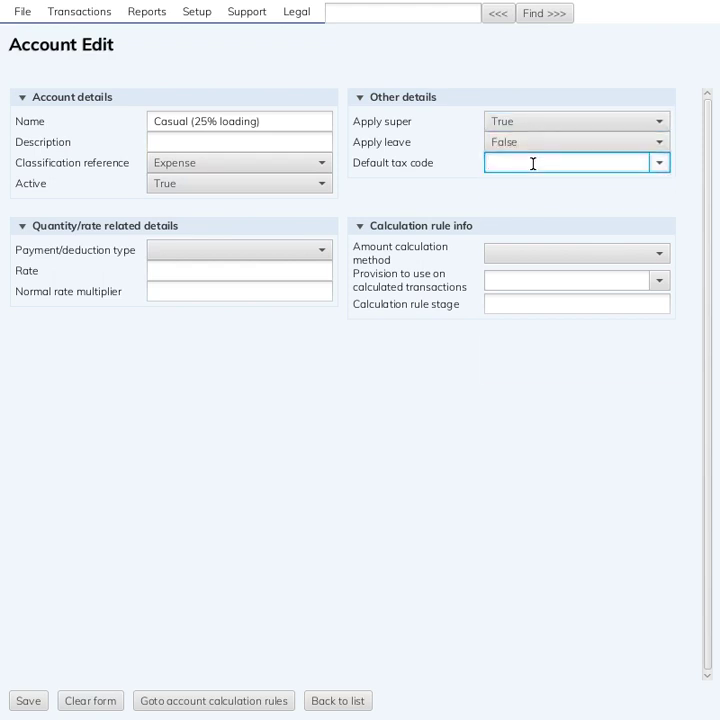
text(payg)
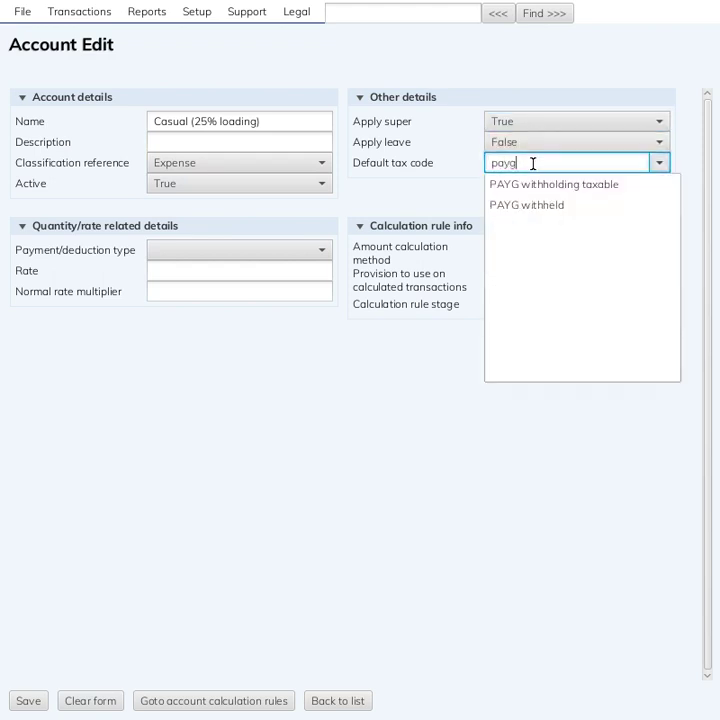
click(500, 184)
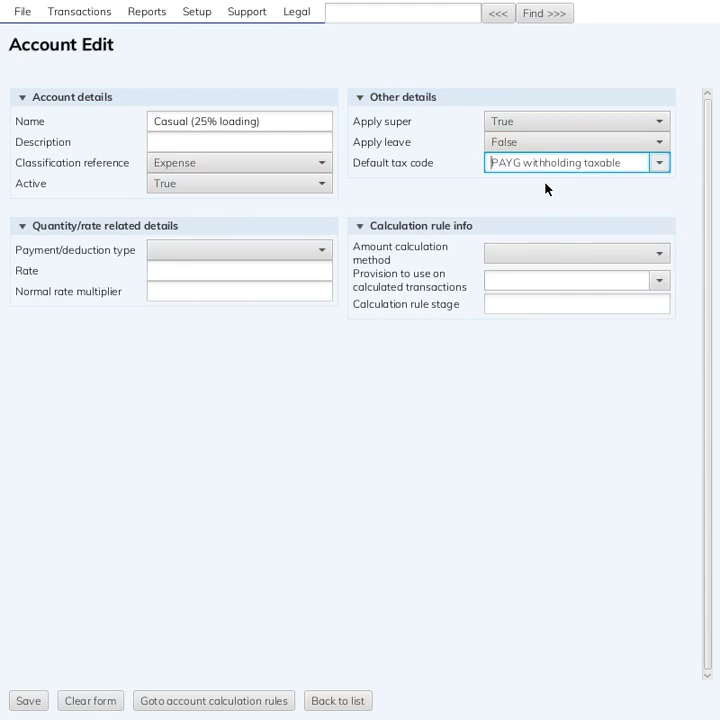
Set the payment/deduction type to Earnings and the normal rate multiplier to 1.25.
click(297, 250)
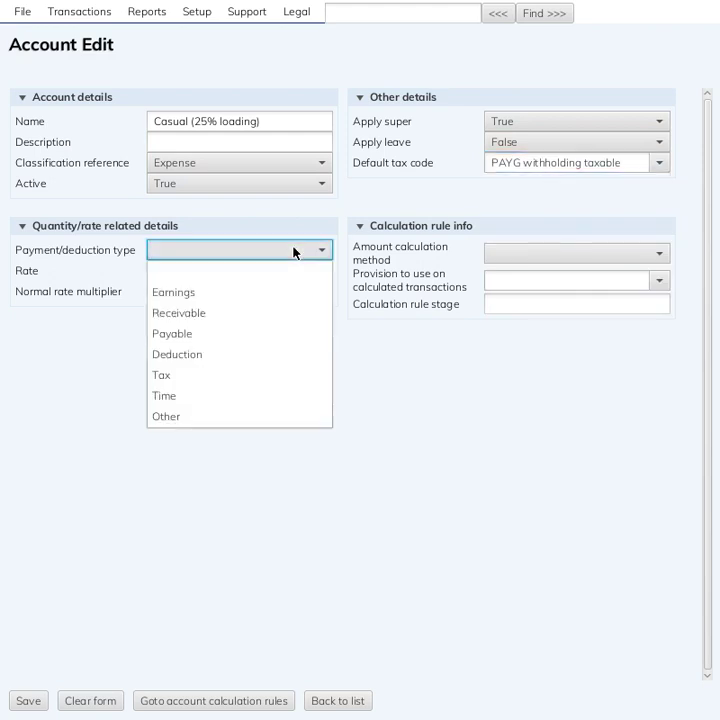
click(253, 292)
click(253, 295)
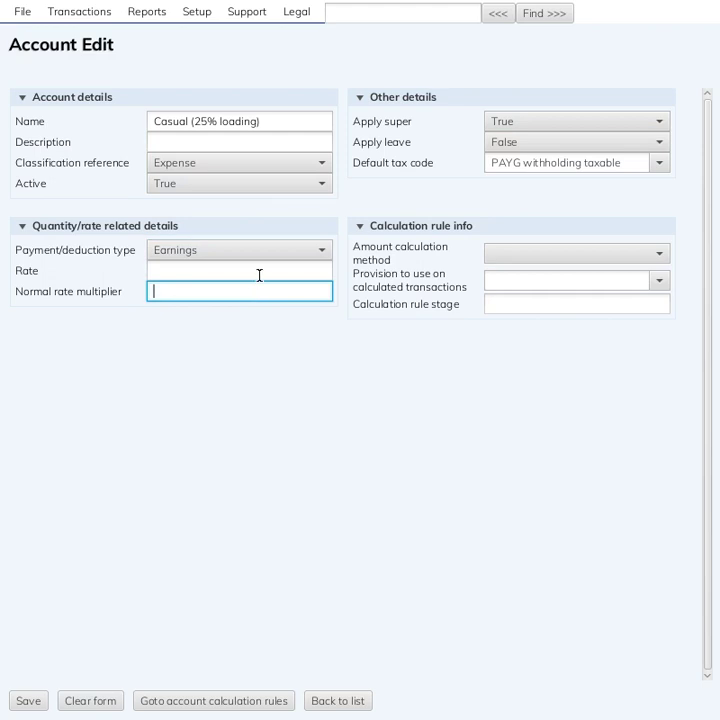
text(1.25)
Use the Standard rate calculation method with the PAYG withholding taxable provision for calculated transactions, and save the account.
click(562, 257)
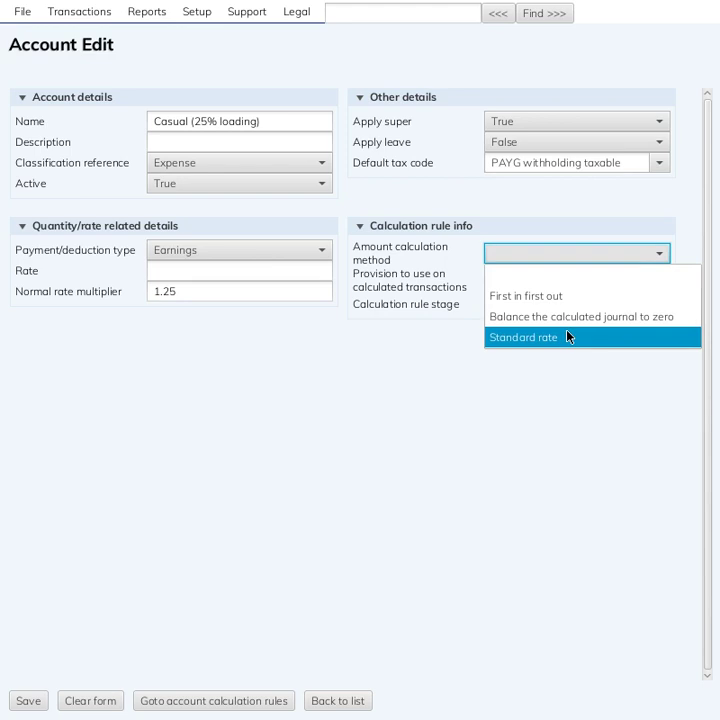
click(569, 337)
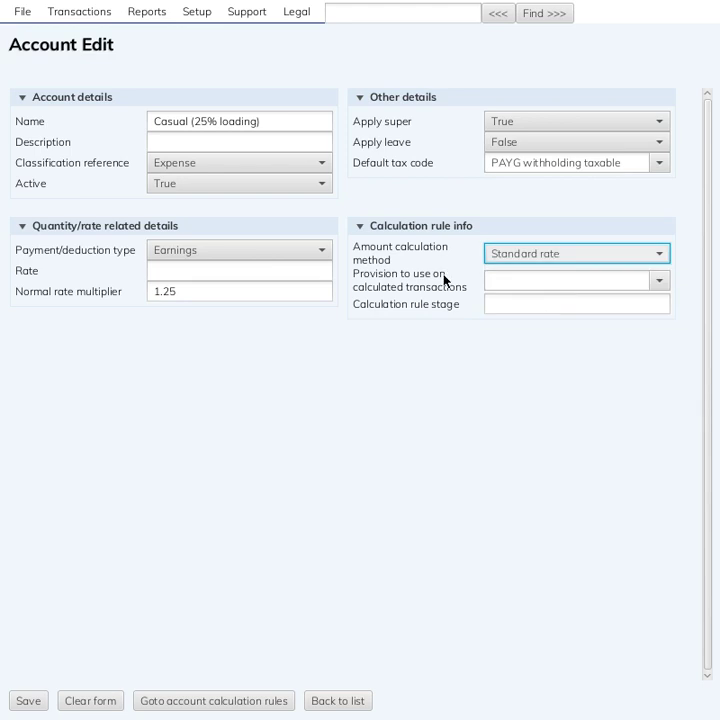
click(586, 283)
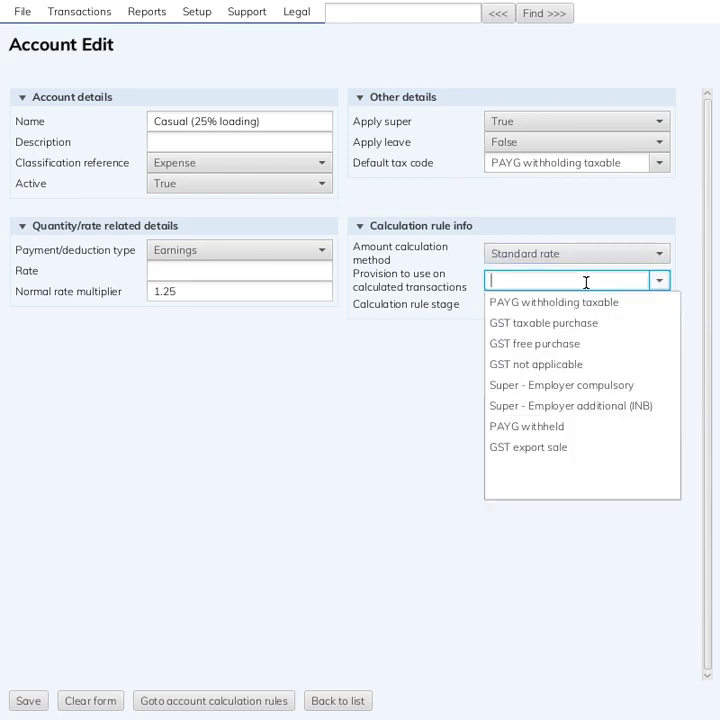
text(payg w)
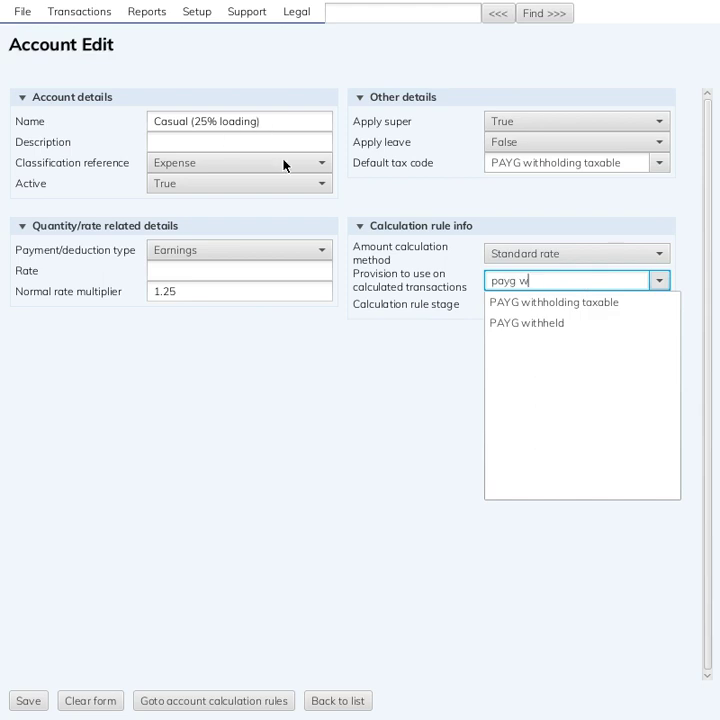
click(586, 298)
click(586, 298)
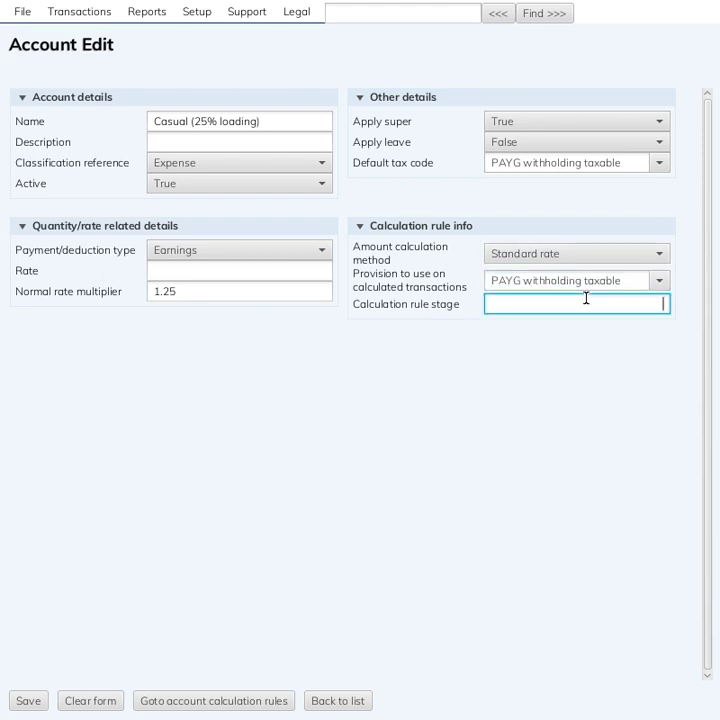
click(45, 700)
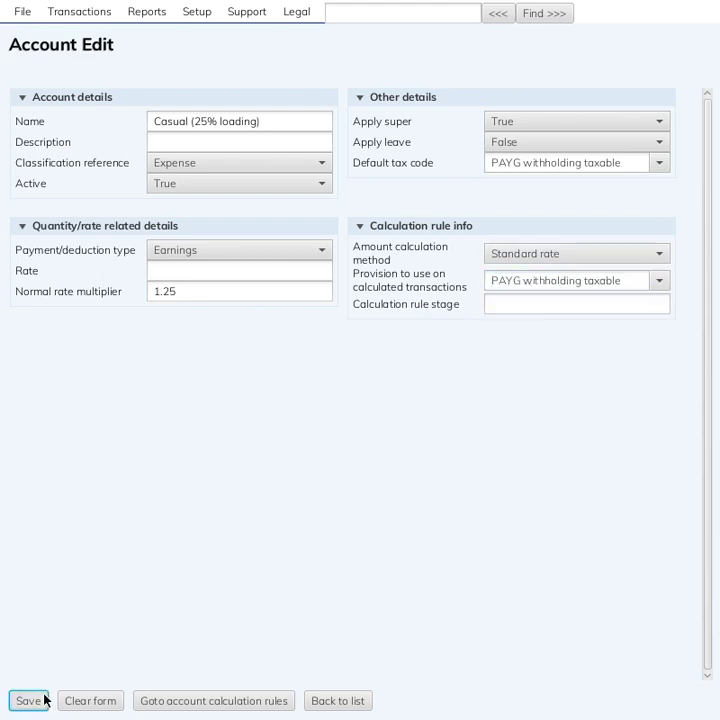
Add a calculation rule named "Minimum 3 hours Mon - Fri" to the casual loading account, with roster days 1-5.
click(265, 702)
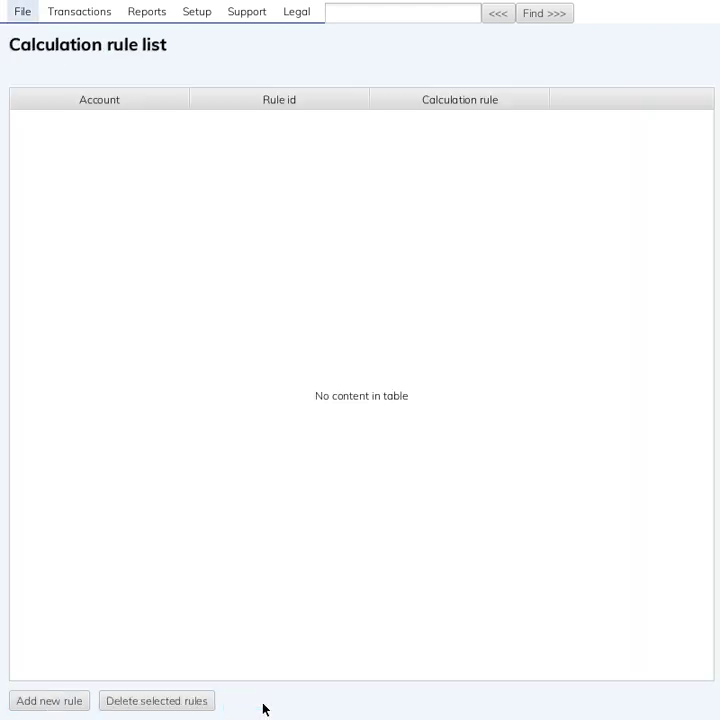
click(52, 701)
click(189, 128)
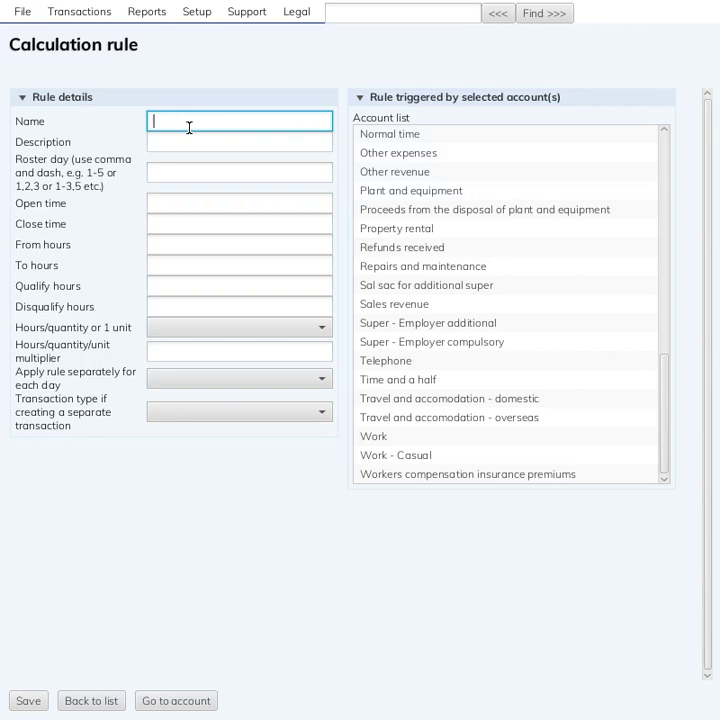
text(Minimum 3 hours)
click(168, 171)
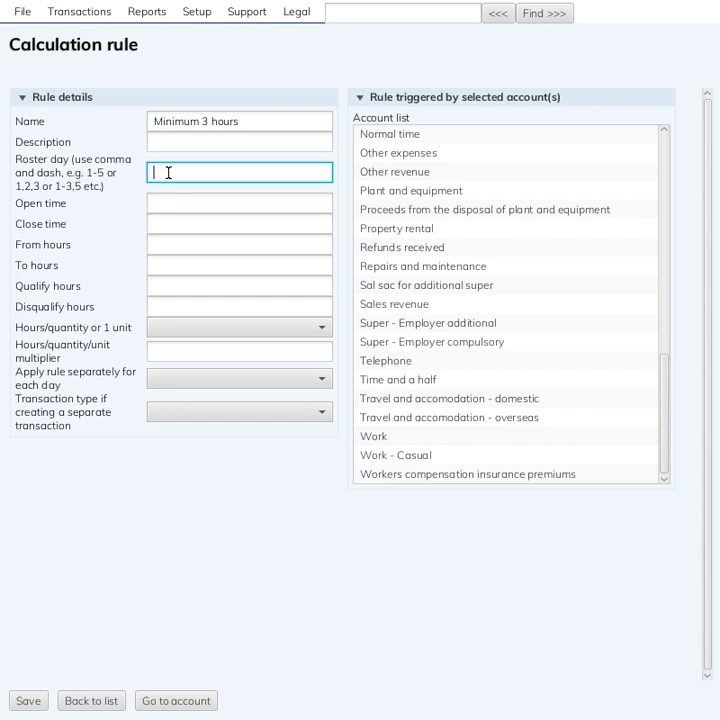
click(267, 130)
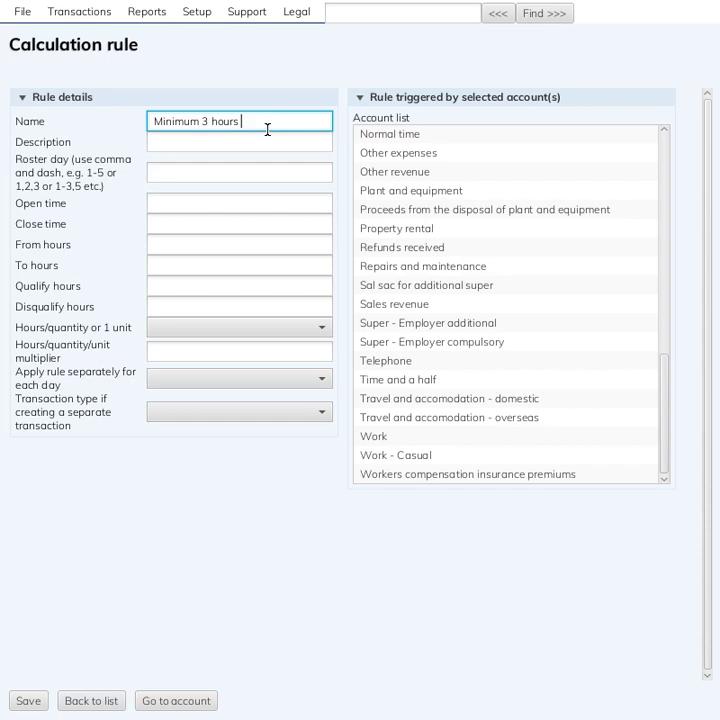
text(Mon - Fri)
click(198, 163)
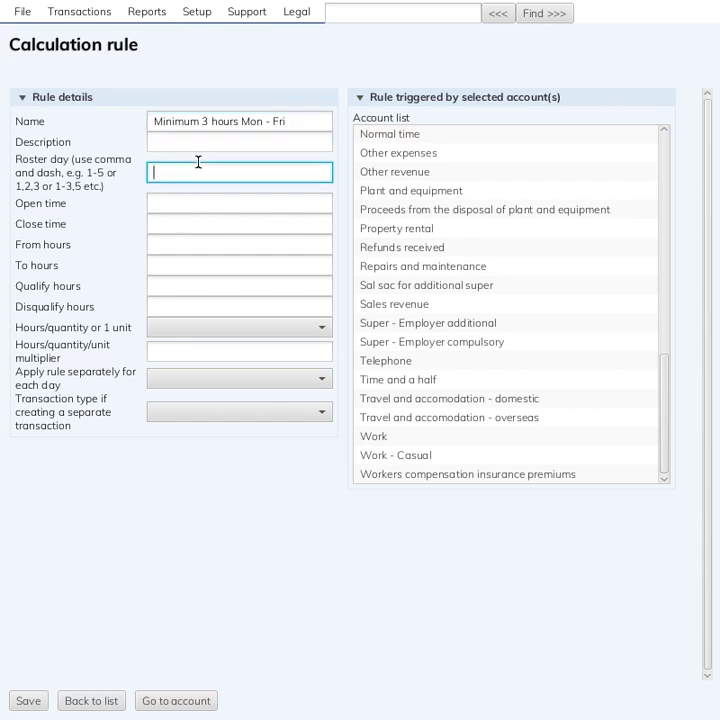
text(1-5)
Set the minimum-hours rule's qualify hours to 0:30, leaving the open, close, from and to values blank.
click(188, 242)
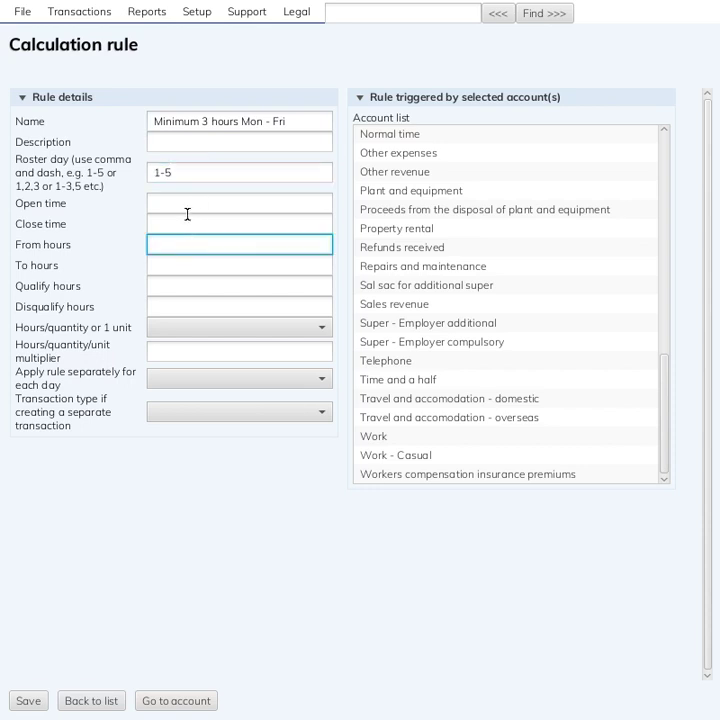
click(188, 221)
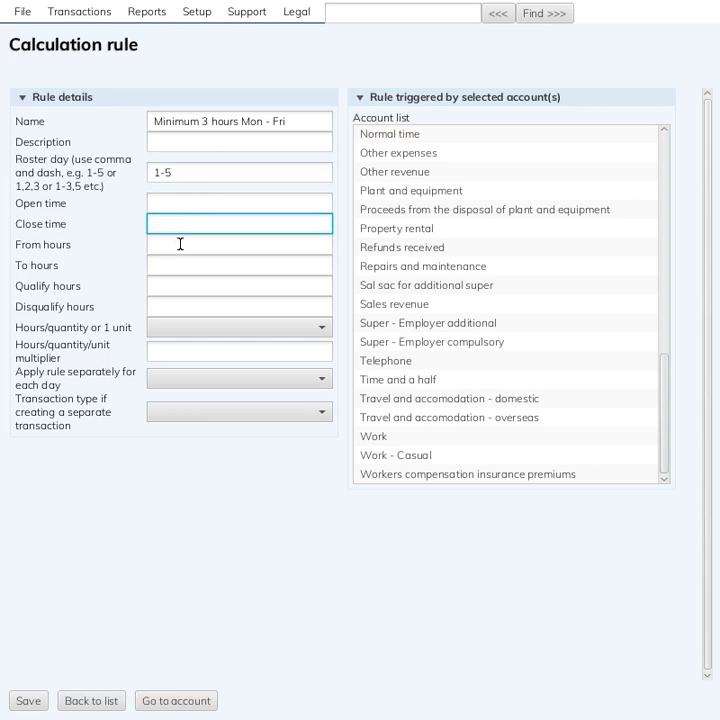
click(180, 250)
click(180, 262)
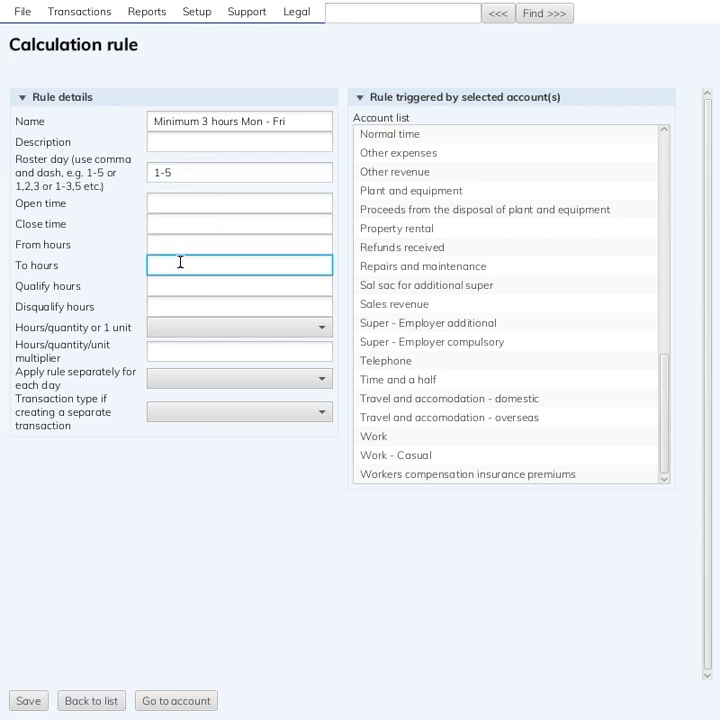
click(181, 285)
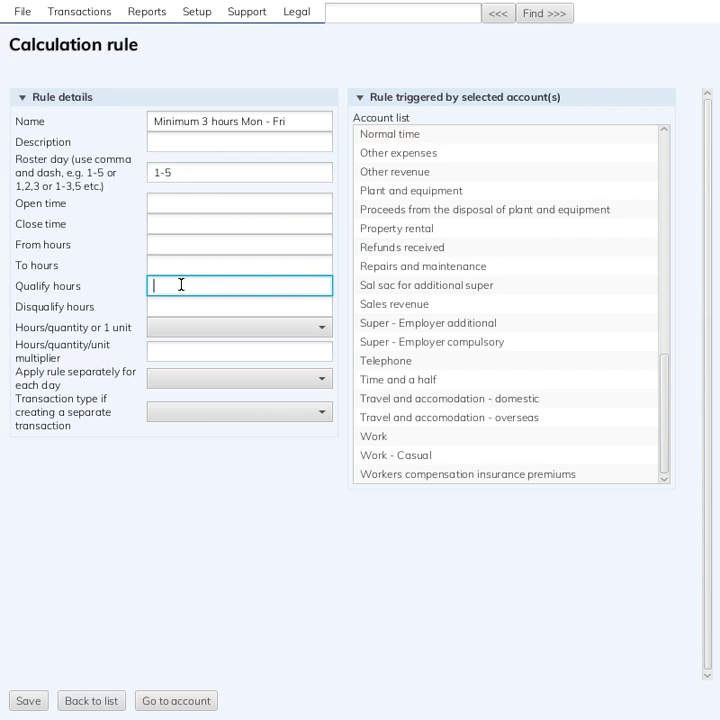
text(0:30)
click(185, 300)
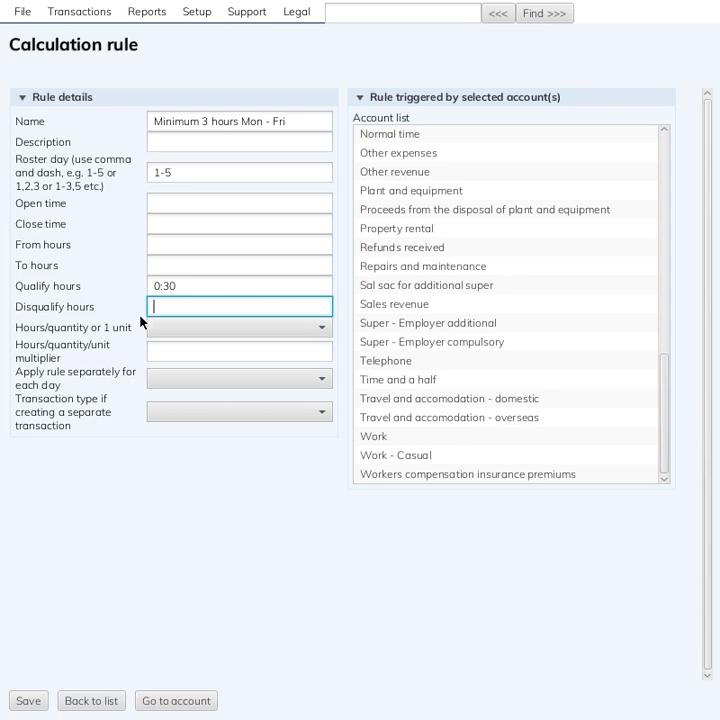
Make the minimum-hours rule count 1 unit when rule triggered, with a multiplier of 3.
click(167, 333)
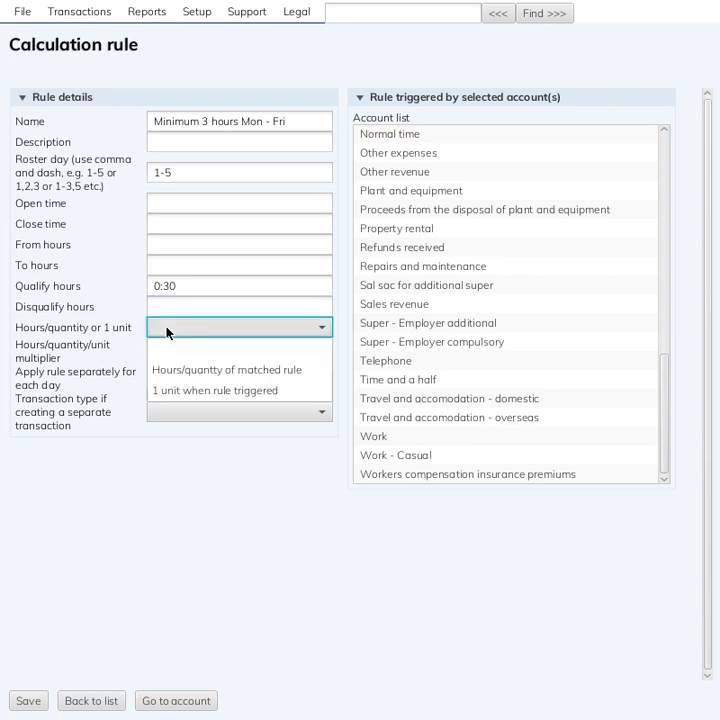
click(231, 391)
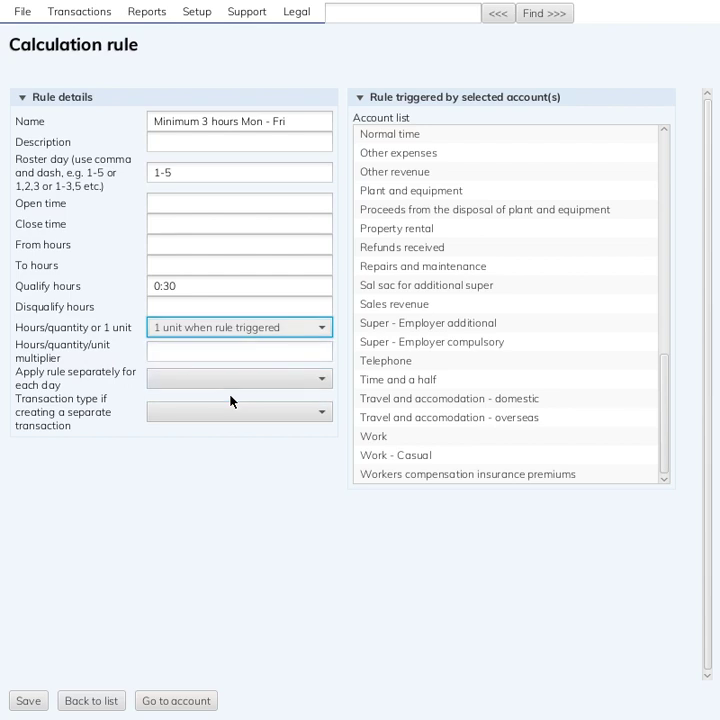
click(246, 358)
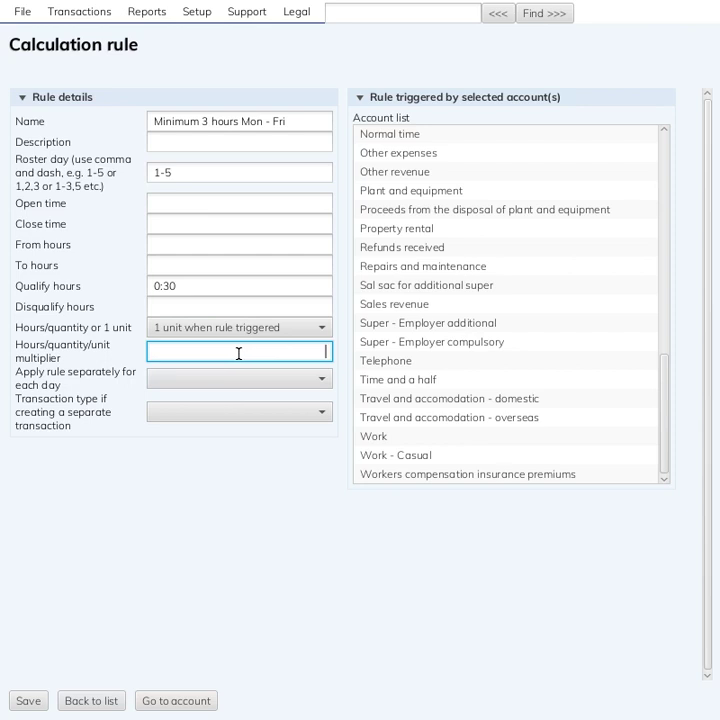
text(3)
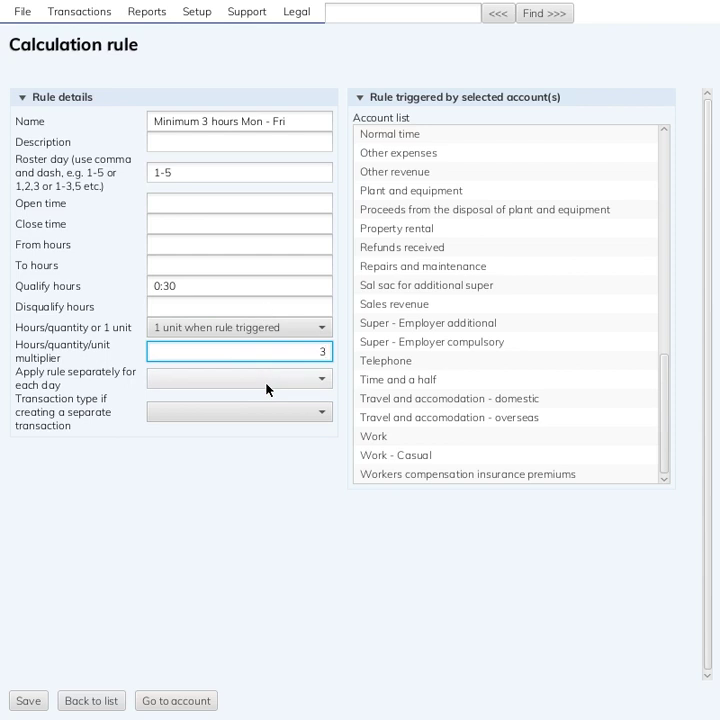
Apply the minimum-hours rule separately for each day, trigger it from the Work - Casual account, and save it.
click(267, 389)
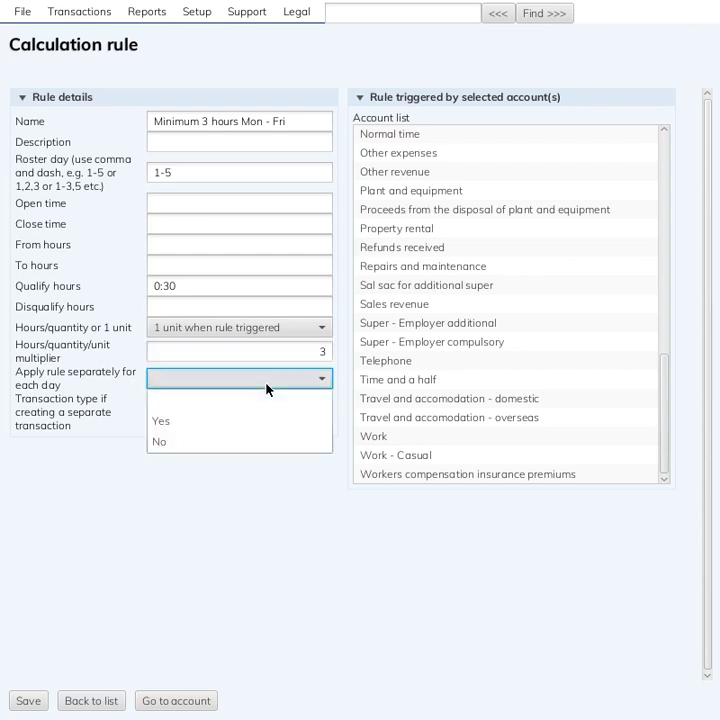
click(267, 418)
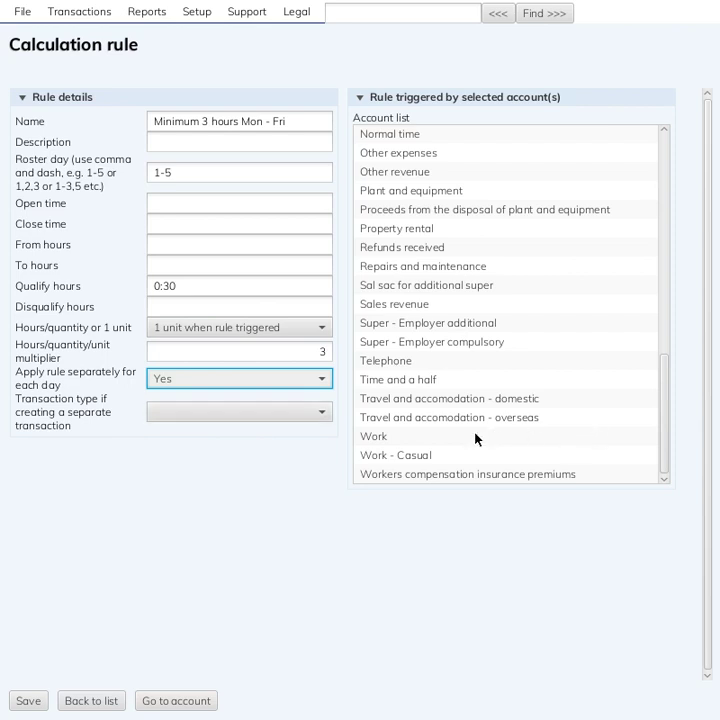
click(456, 455)
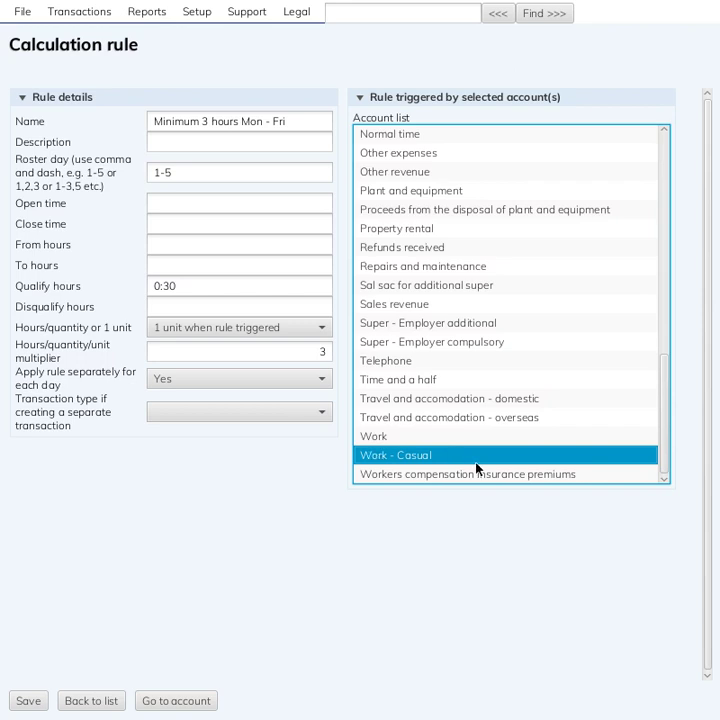
click(29, 701)
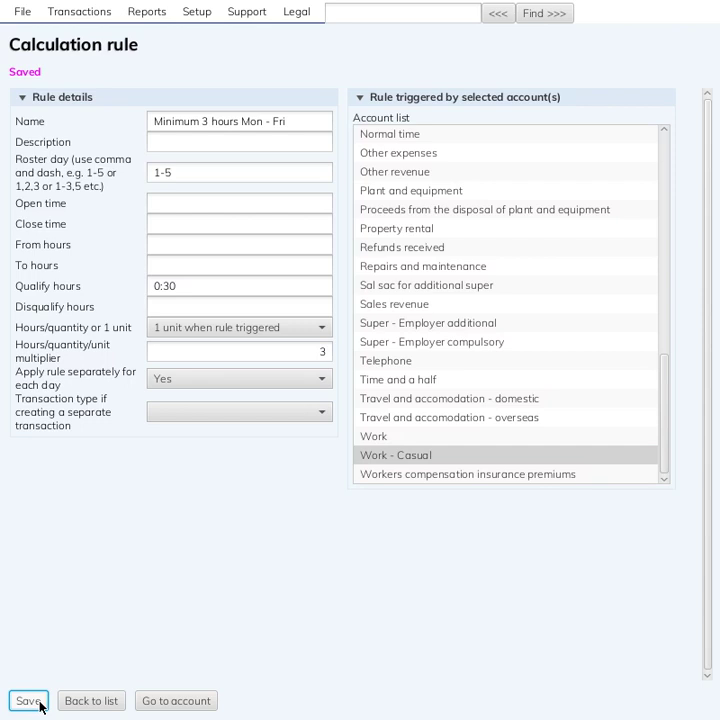
Add a second calculation rule named "Over 3 hours Mon - Fri" with roster days 1-5.
click(80, 701)
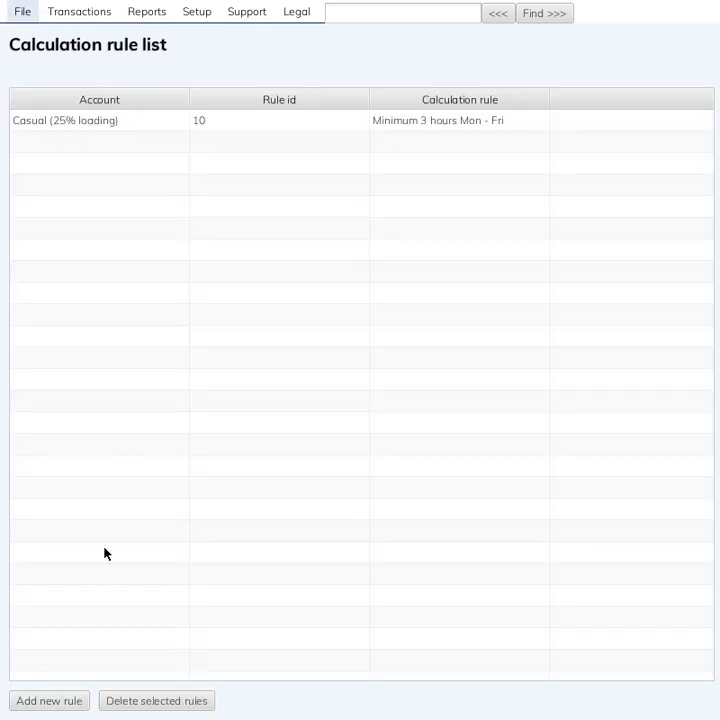
click(67, 703)
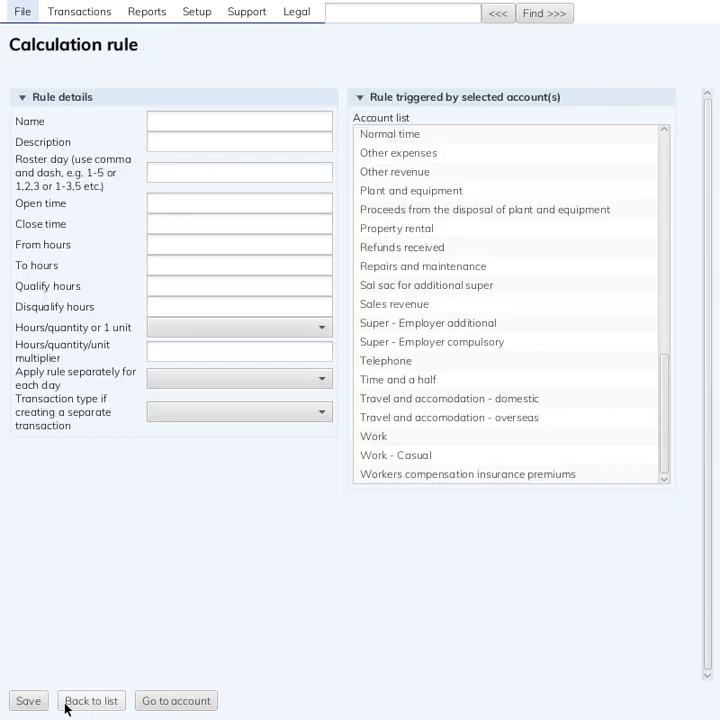
click(174, 125)
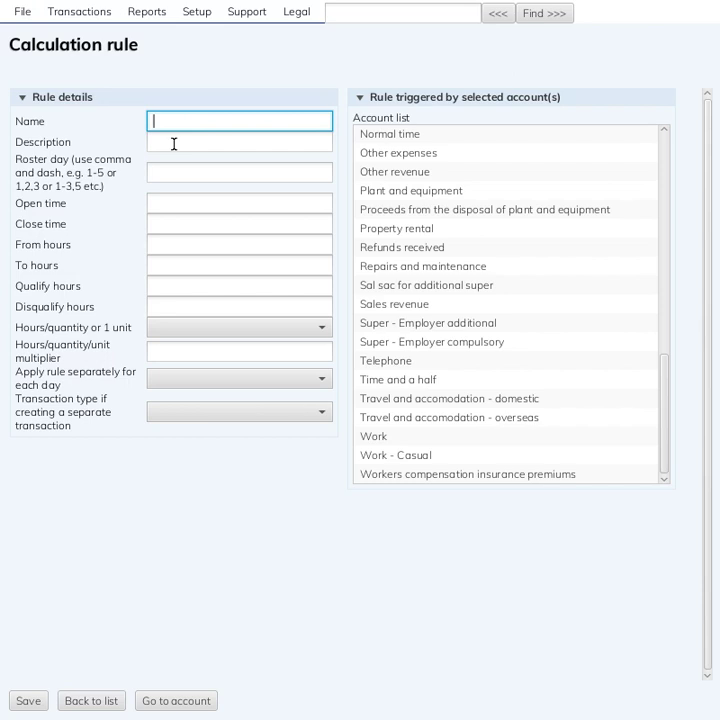
text(M)
key(BackSpace)
text(Over 3 hours Mon - Fri)
click(174, 143)
key(Tab)
text(1-5)
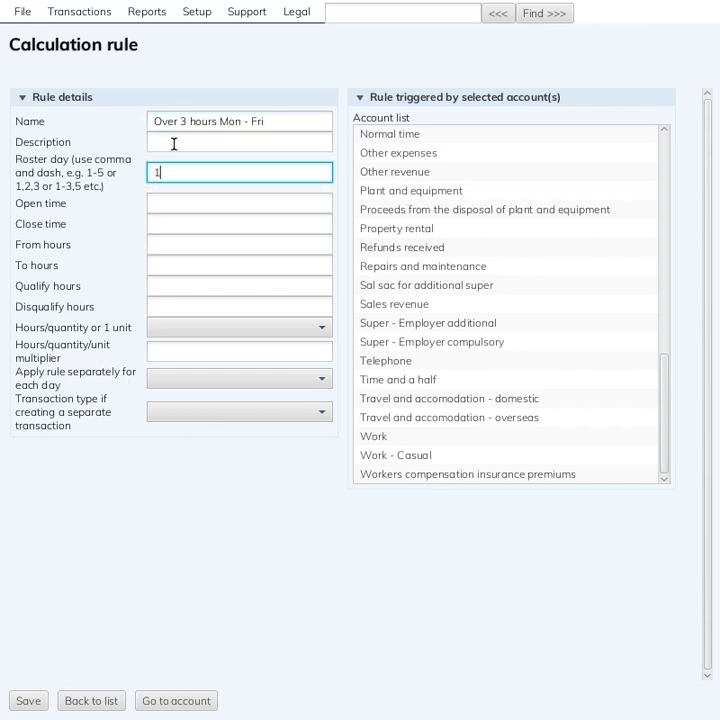
Set the over-3-hours rule to run from 3:00 hours to 10:00 hours.
key(Tab)
key(Tab)
key(Tab)
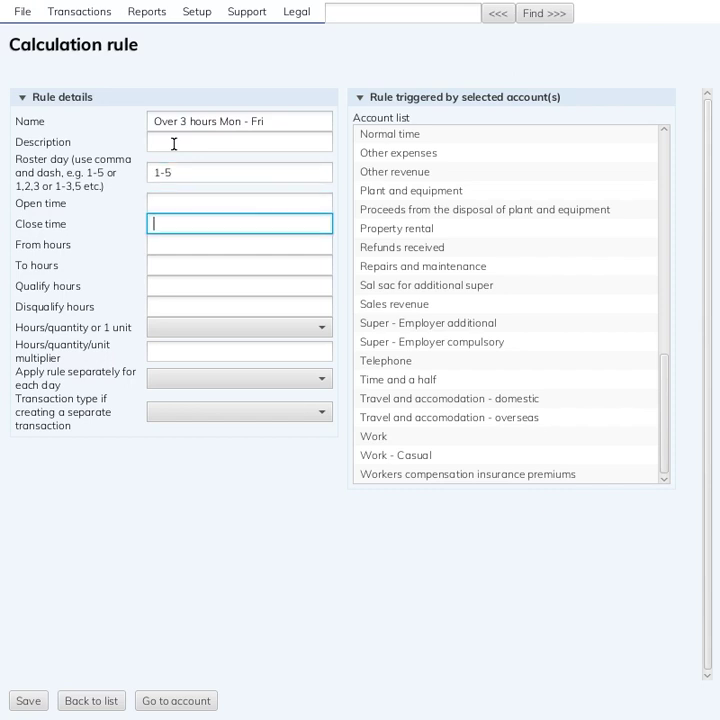
text(3)
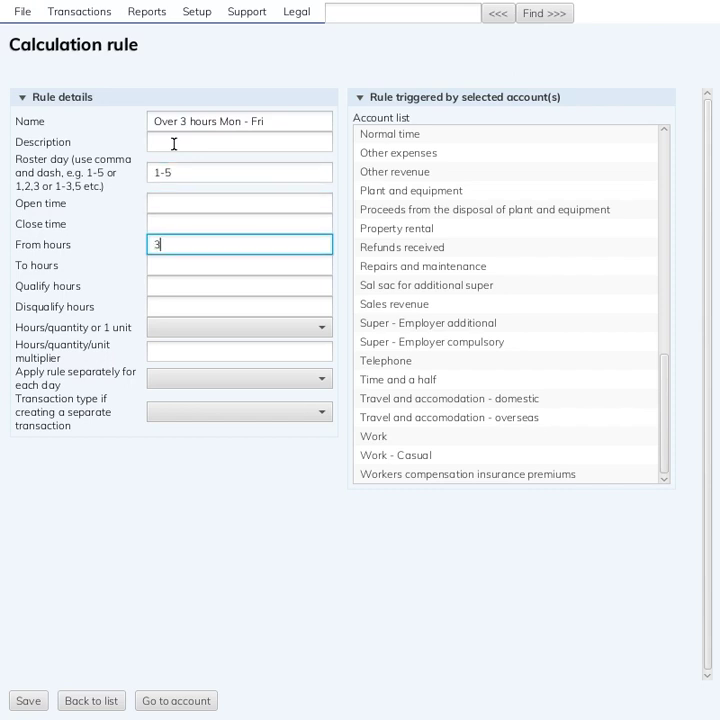
text(:00)
key(Tab)
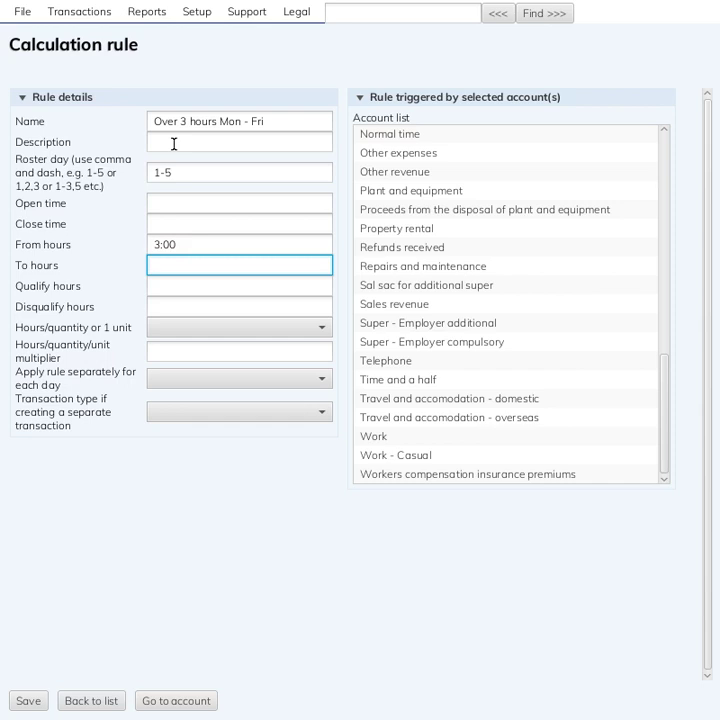
text(10:00)
Base the over-3-hours rule on the hours/quantity of the matched rule, with a multiplier of 1.
click(188, 332)
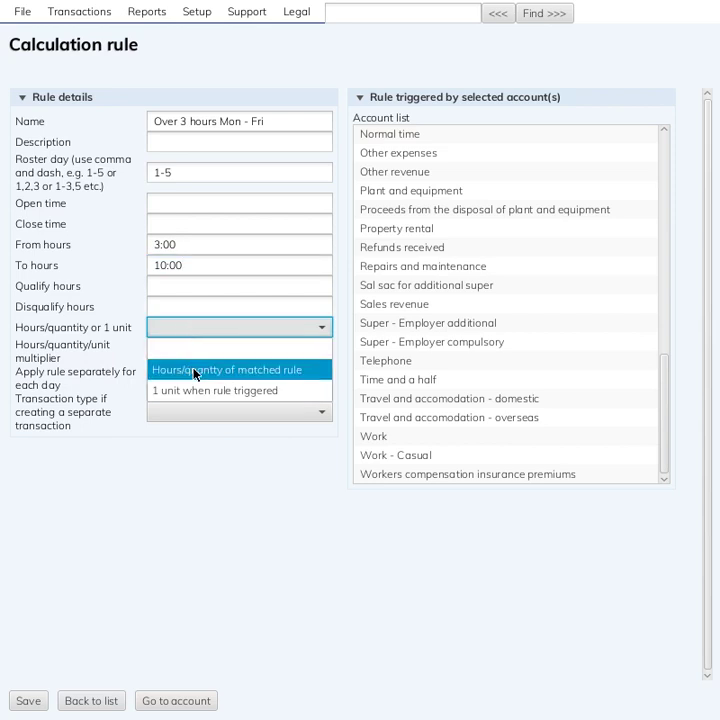
click(196, 371)
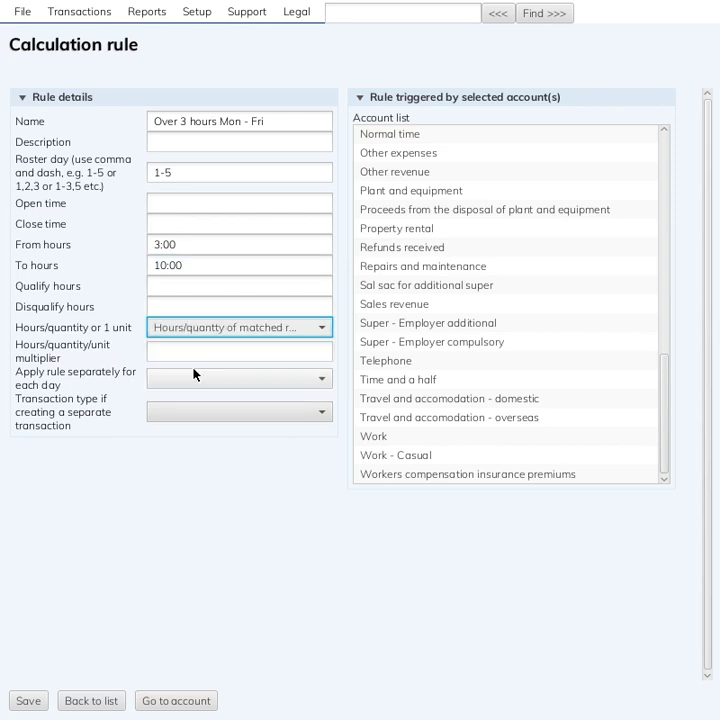
click(194, 358)
text(1)
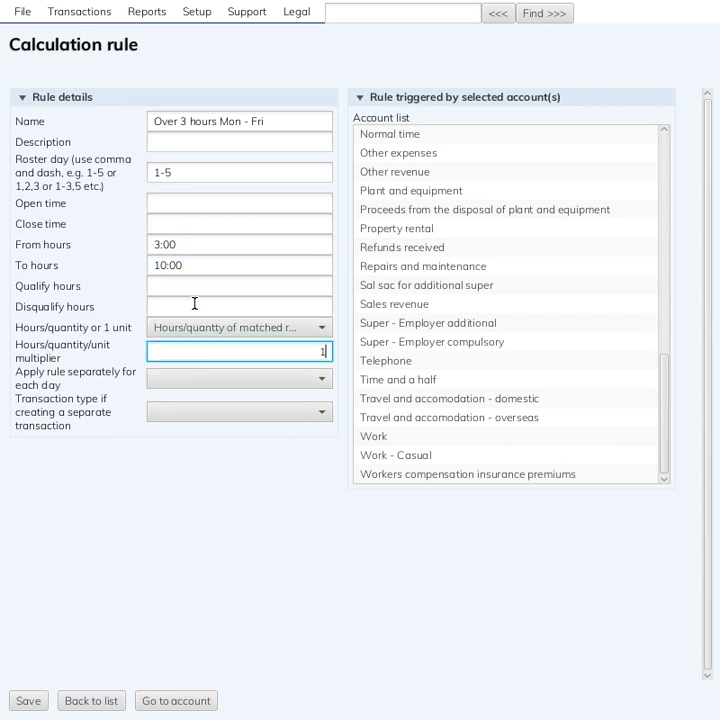
Apply the over-3-hours rule separately for each day, trigger it from the Work - Casual account, and save it.
click(254, 378)
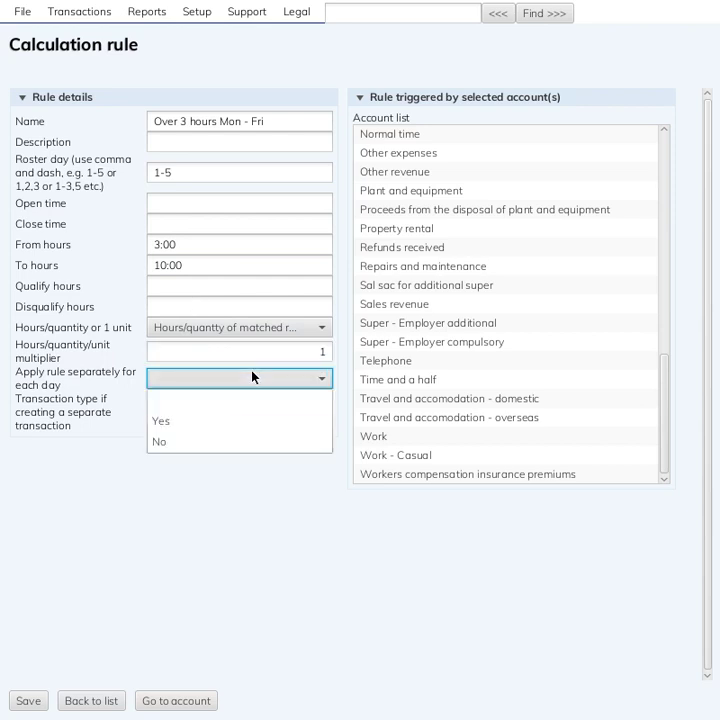
click(240, 418)
click(458, 457)
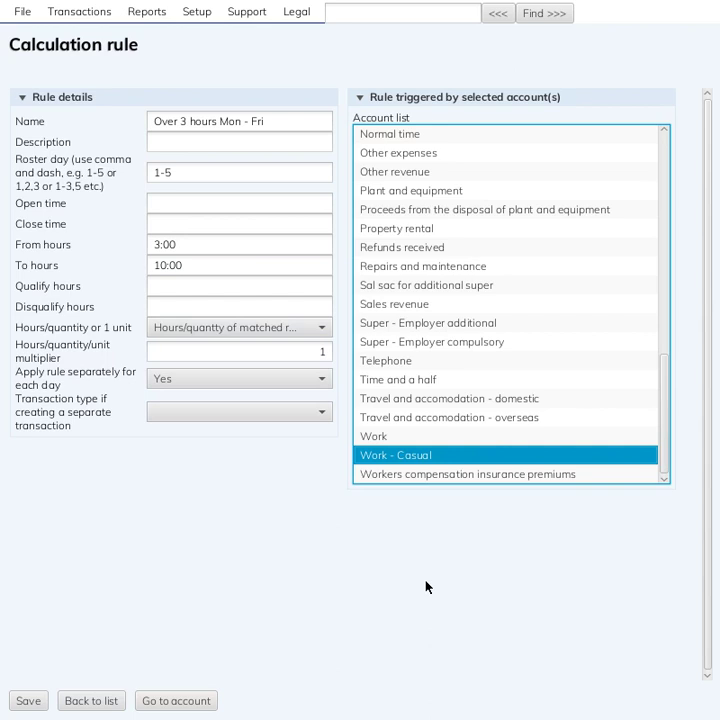
click(30, 701)
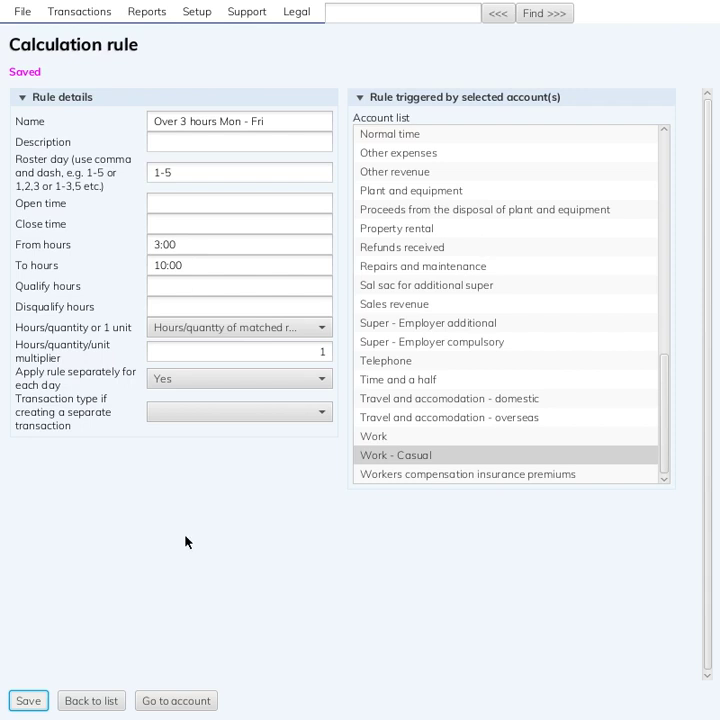
Add a new account named "Casual (175%)" to the account list.
click(195, 12)
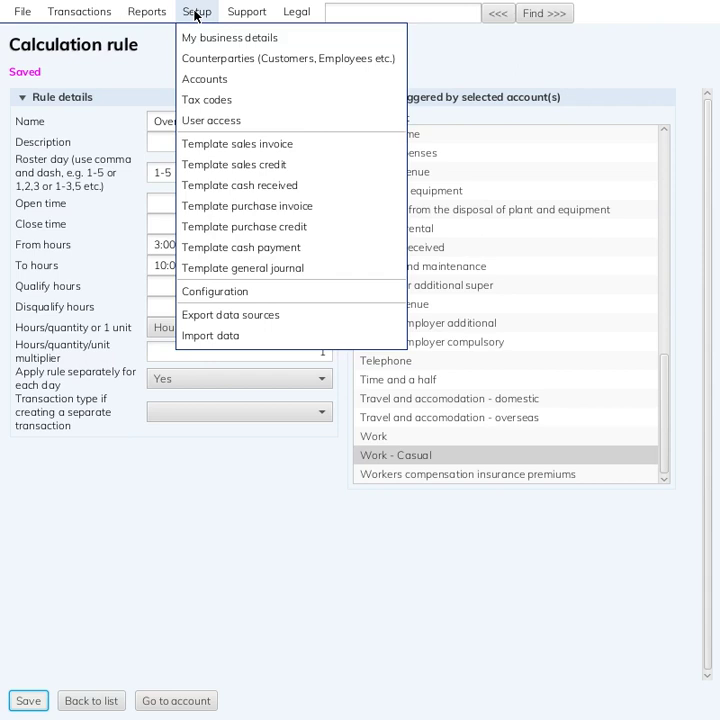
click(219, 77)
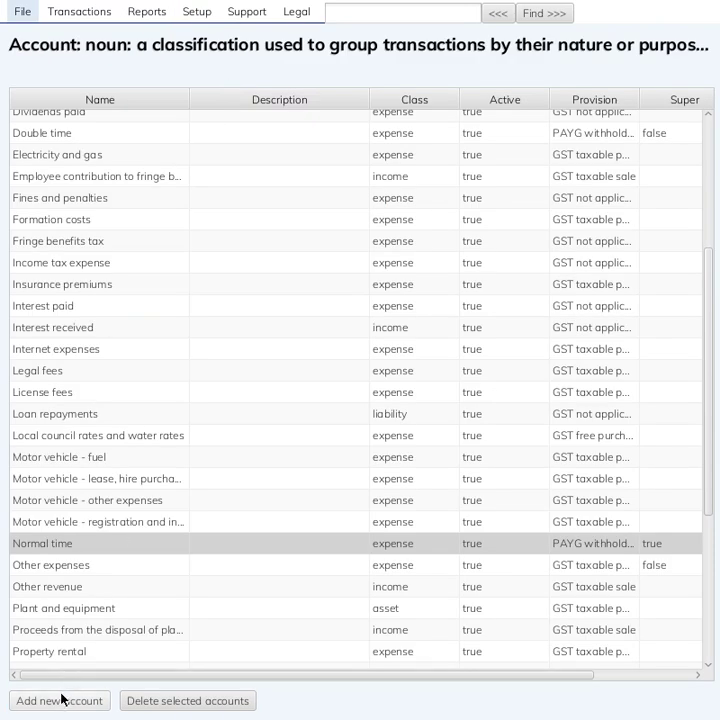
scroll(93, 559, up, 4)
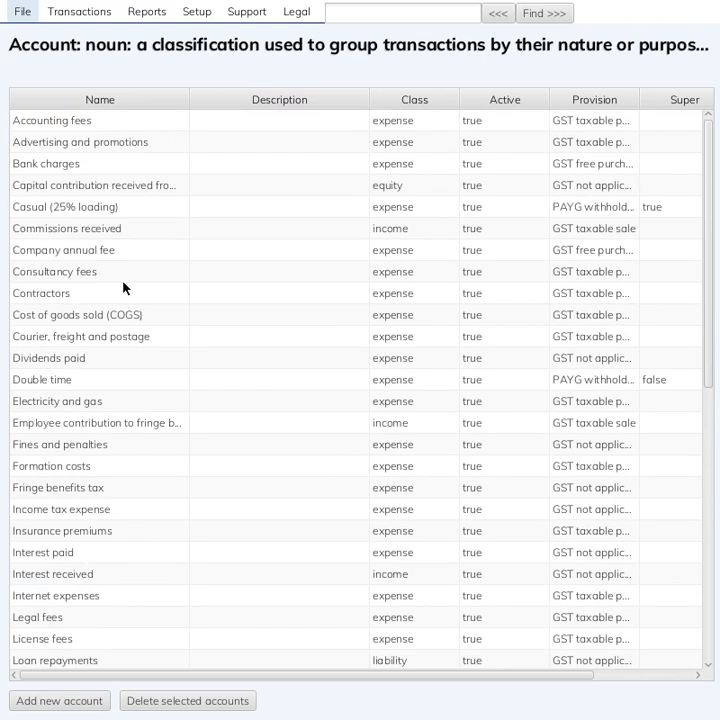
click(130, 211)
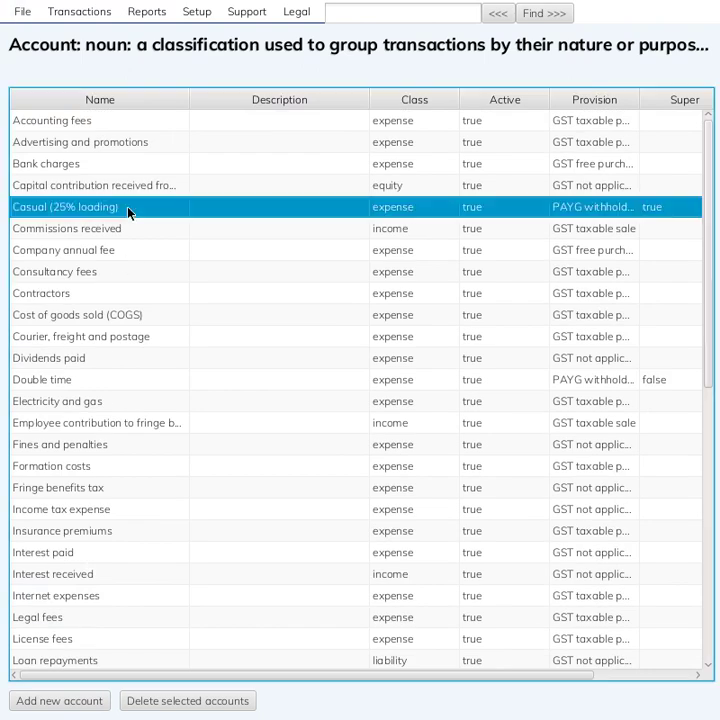
click(55, 704)
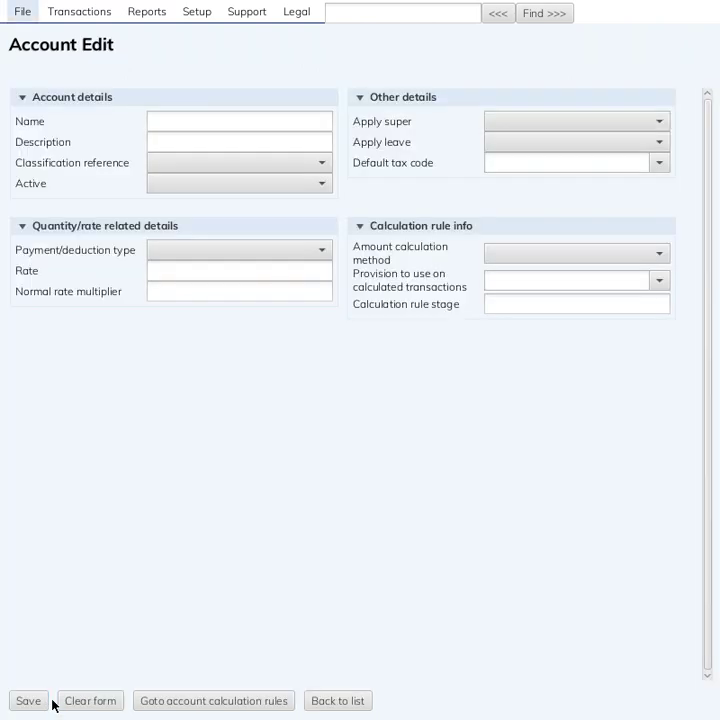
click(185, 114)
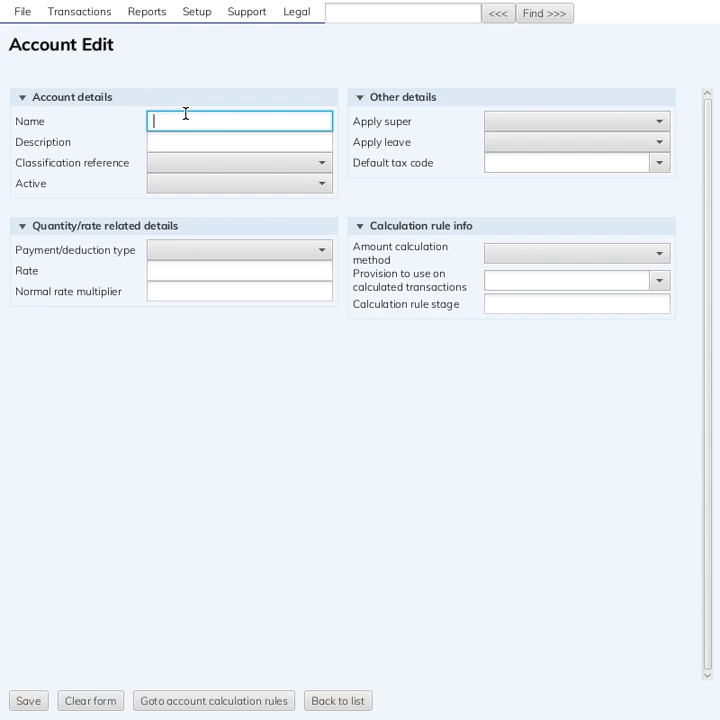
text(Casual (175%))
Classify the Casual (175%) account as an Expense and set Active to True.
click(187, 146)
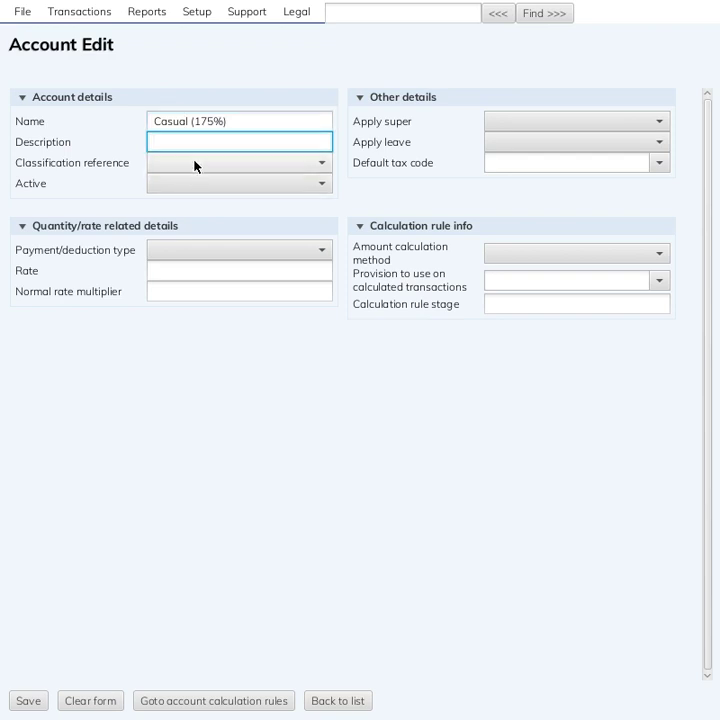
click(195, 165)
click(198, 218)
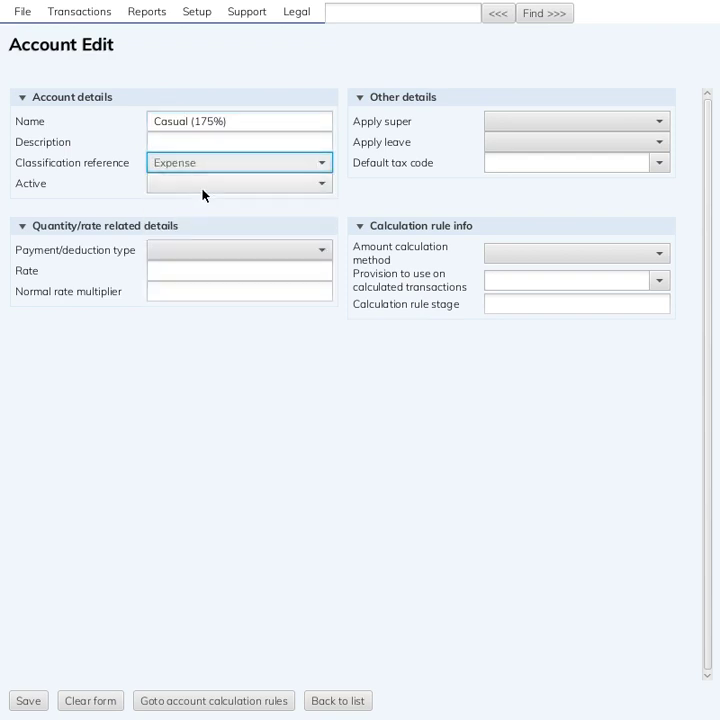
click(202, 188)
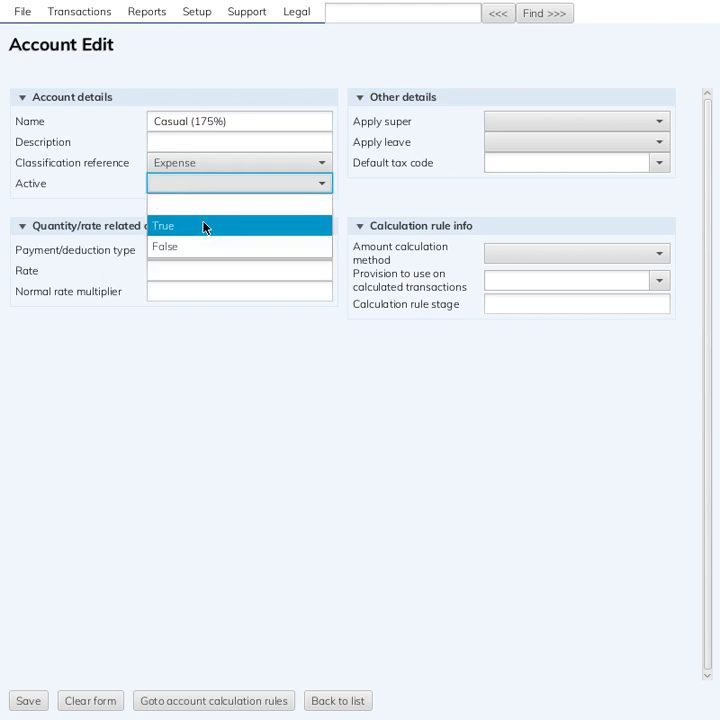
click(204, 225)
Set Apply super and Apply leave to False, with PAYG withholding taxable as the account's default tax code.
click(590, 125)
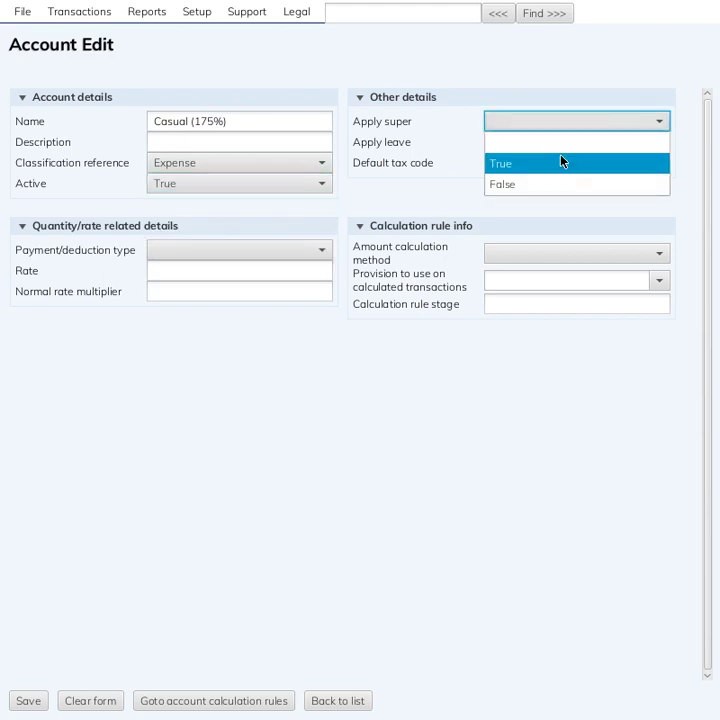
click(562, 182)
click(559, 150)
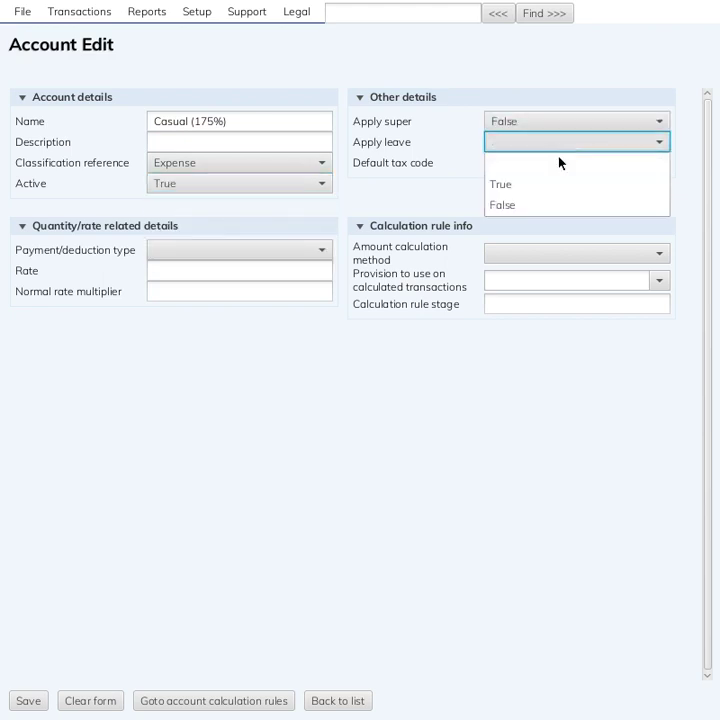
click(548, 207)
click(553, 165)
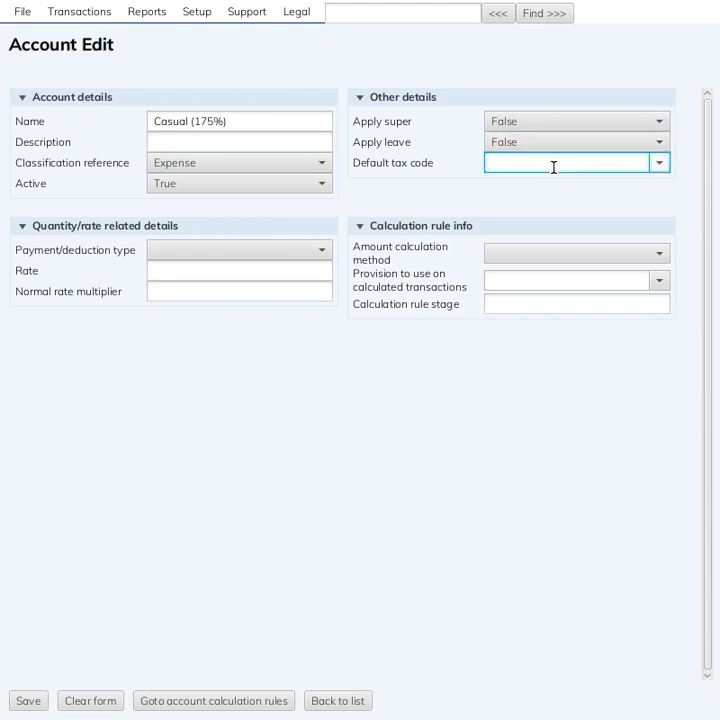
text(payg)
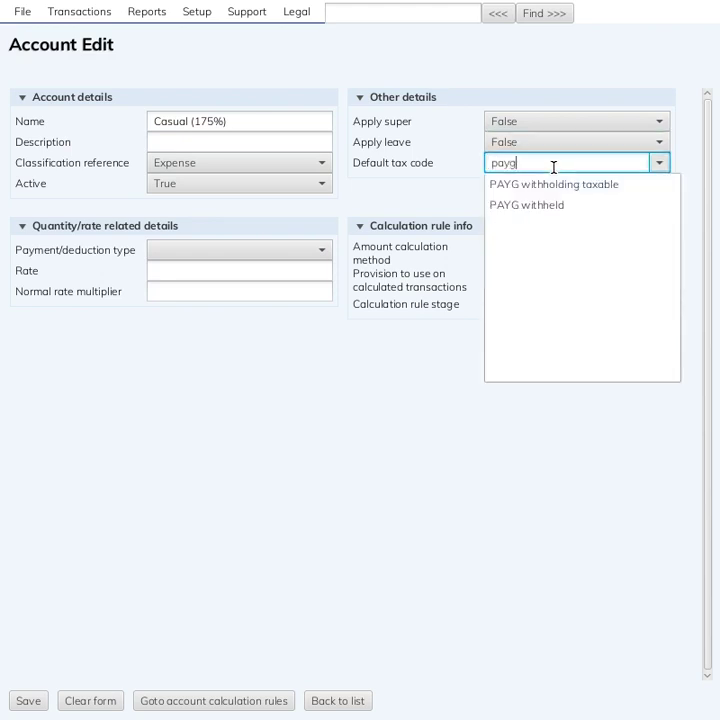
click(555, 186)
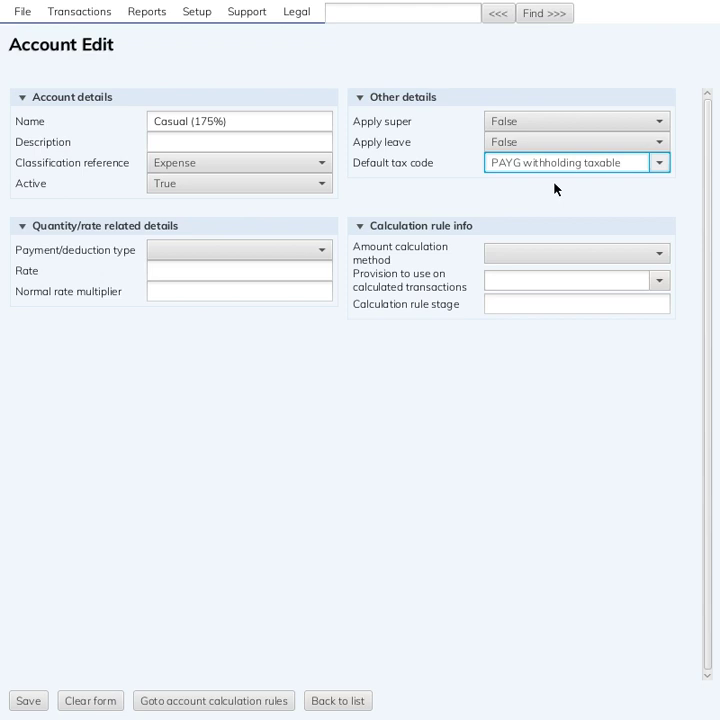
Set the account's payment type to Earnings with a normal rate multiplier of 1.75.
click(242, 250)
click(235, 292)
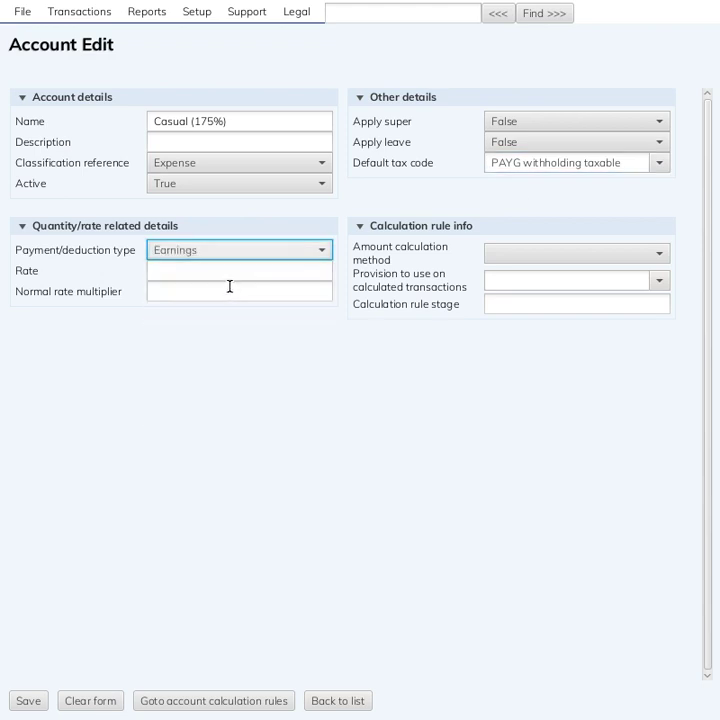
click(230, 286)
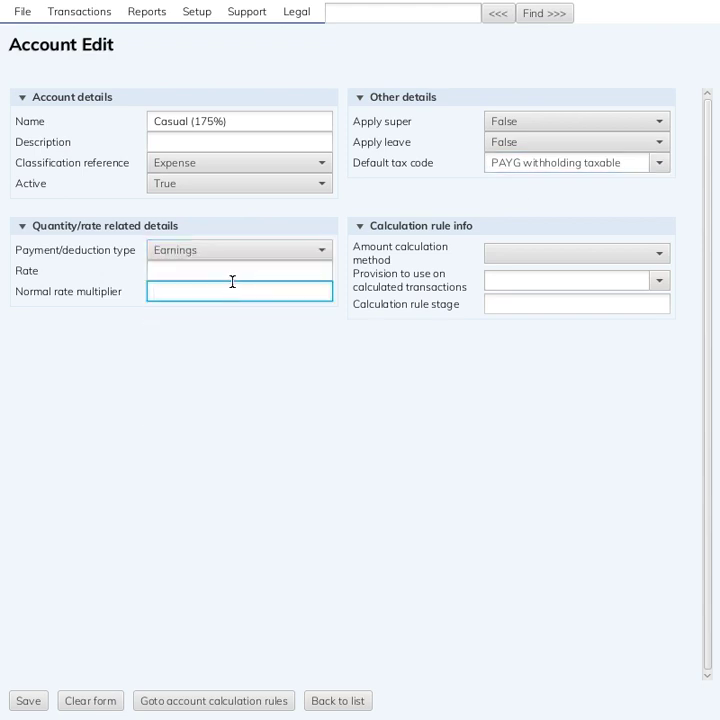
text(1.75)
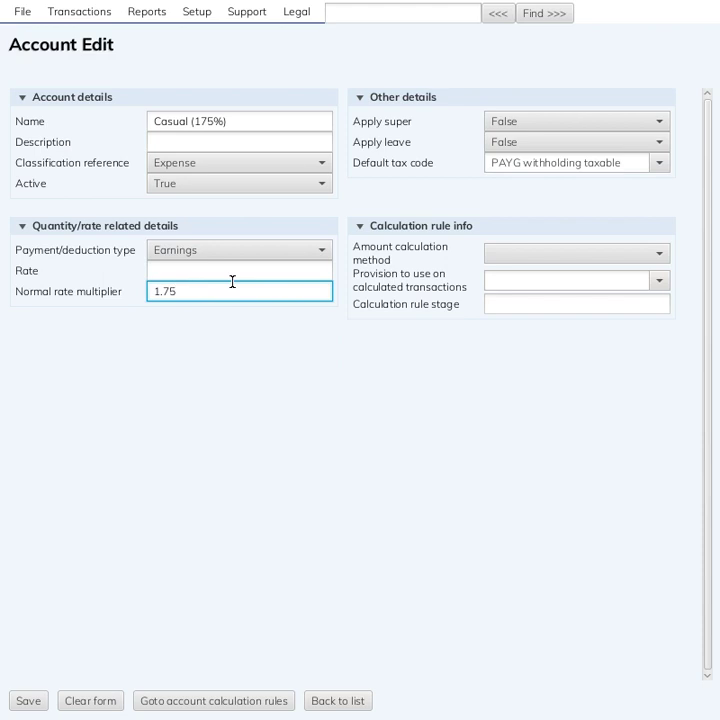
Use the Standard rate calculation method and PAYG withholding taxable provision for calculated transactions, and save the account.
click(606, 258)
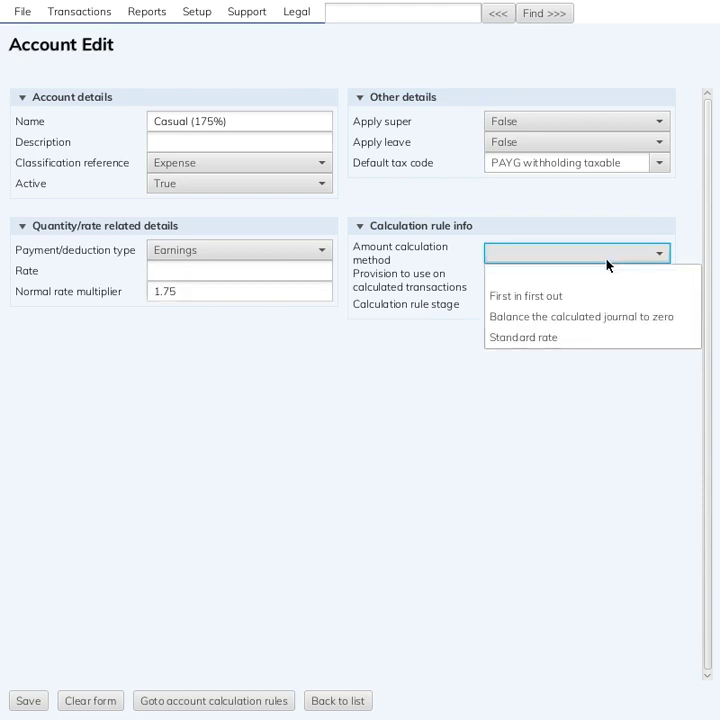
click(590, 336)
click(598, 281)
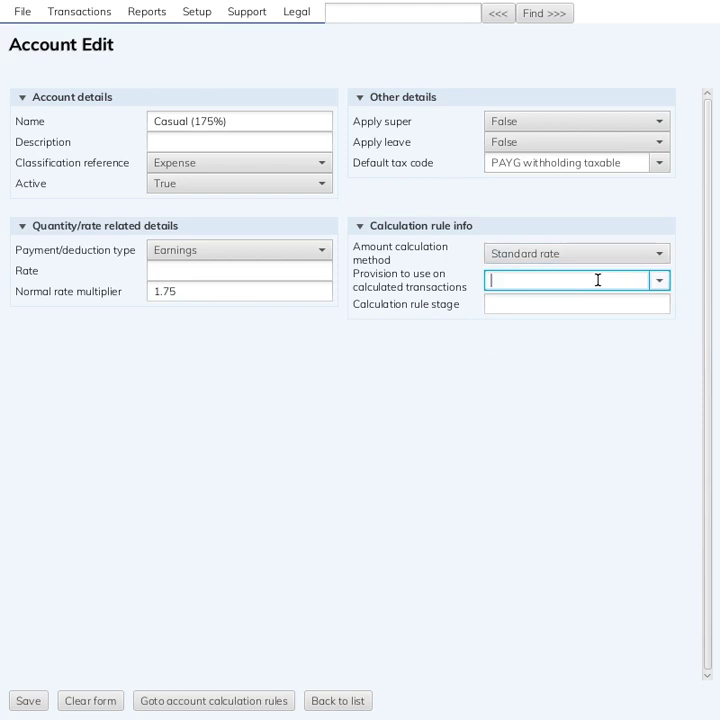
text(payg)
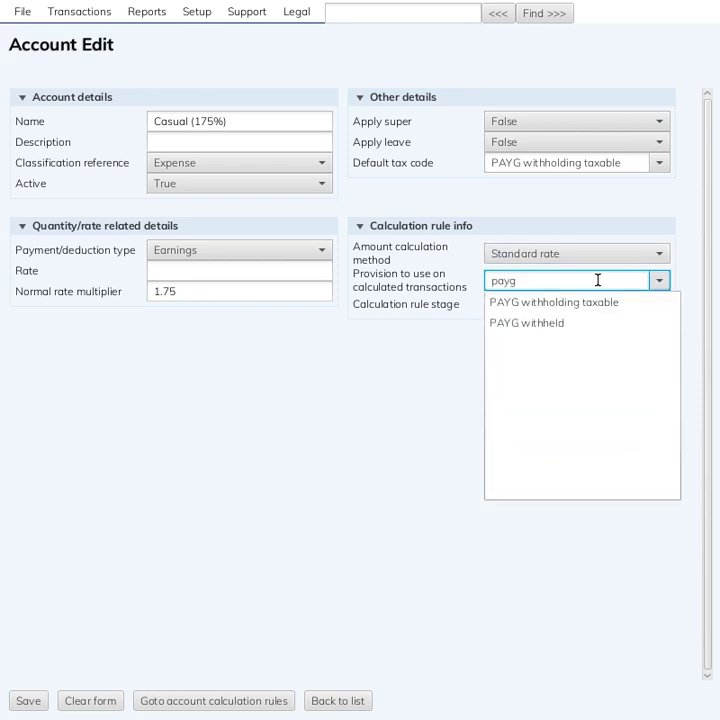
click(600, 303)
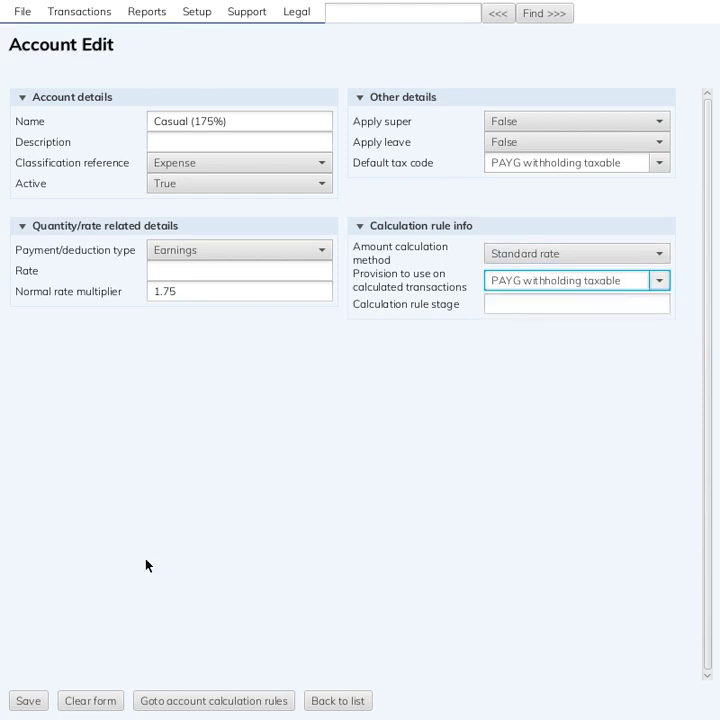
click(26, 701)
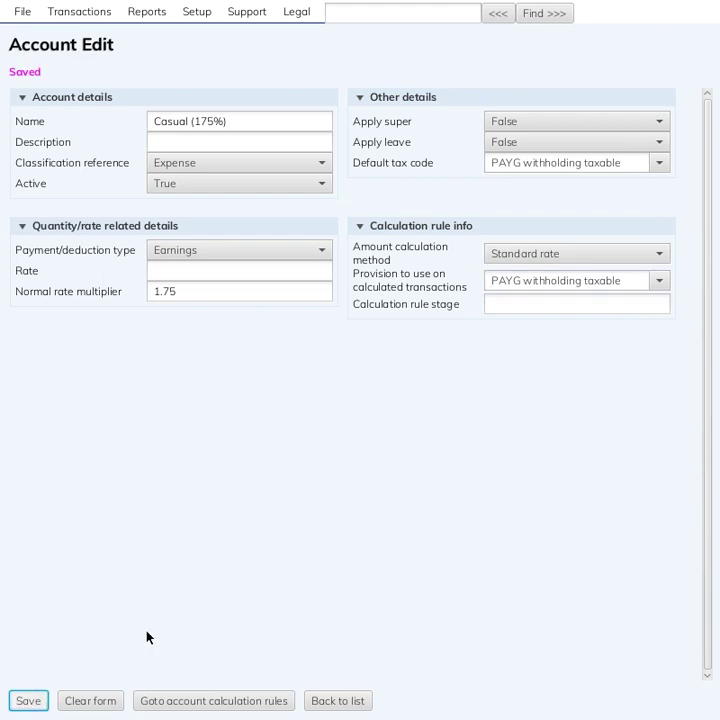
Add a calculation rule named "Casual Saturday" with roster day 6 to the Casual (175%) account.
click(178, 701)
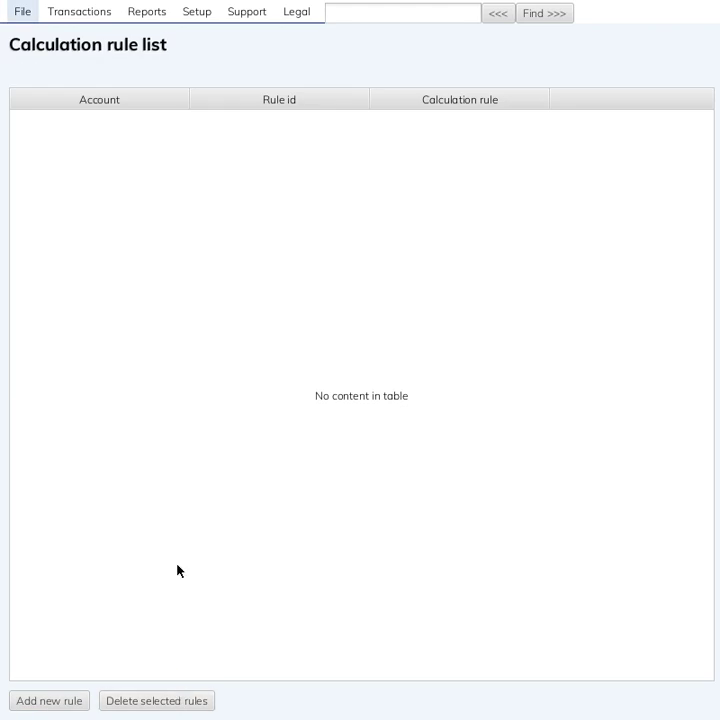
click(66, 701)
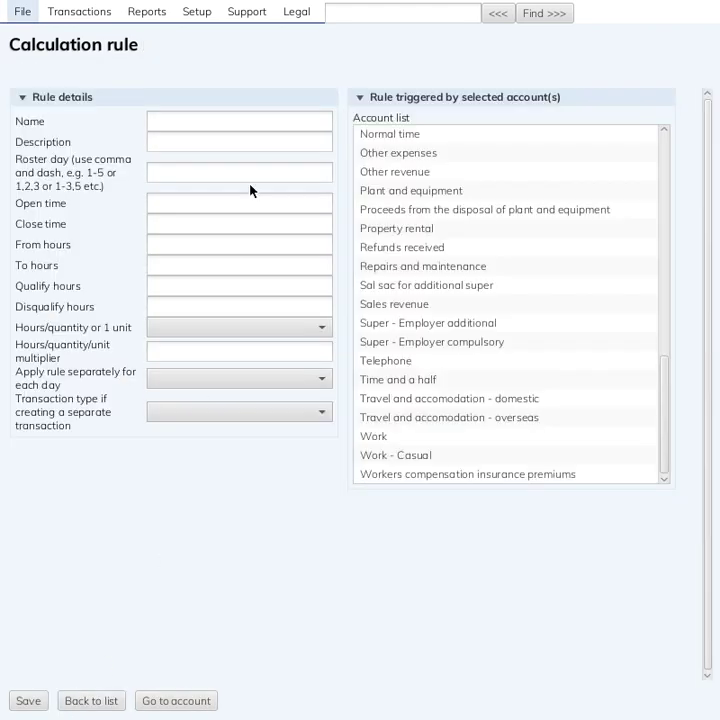
click(235, 122)
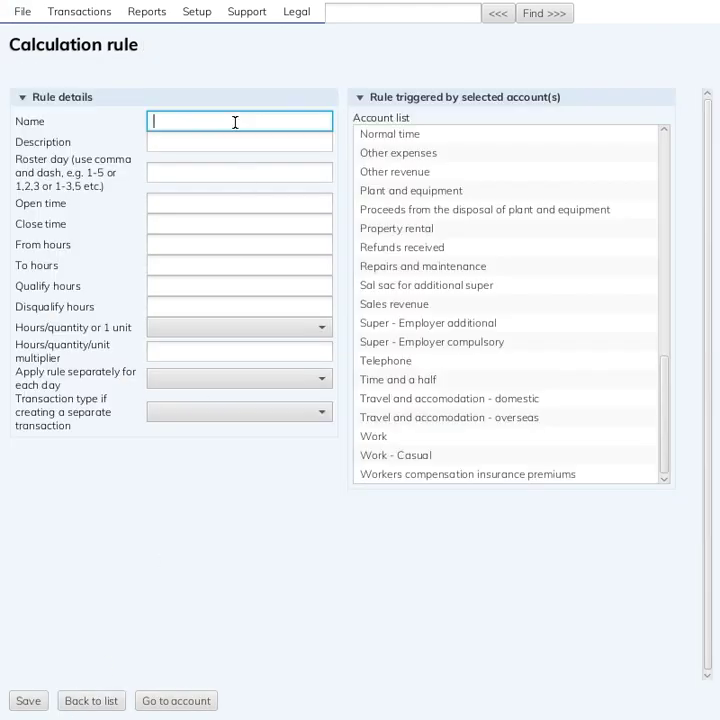
text(Casual Saturday)
click(206, 178)
text(6)
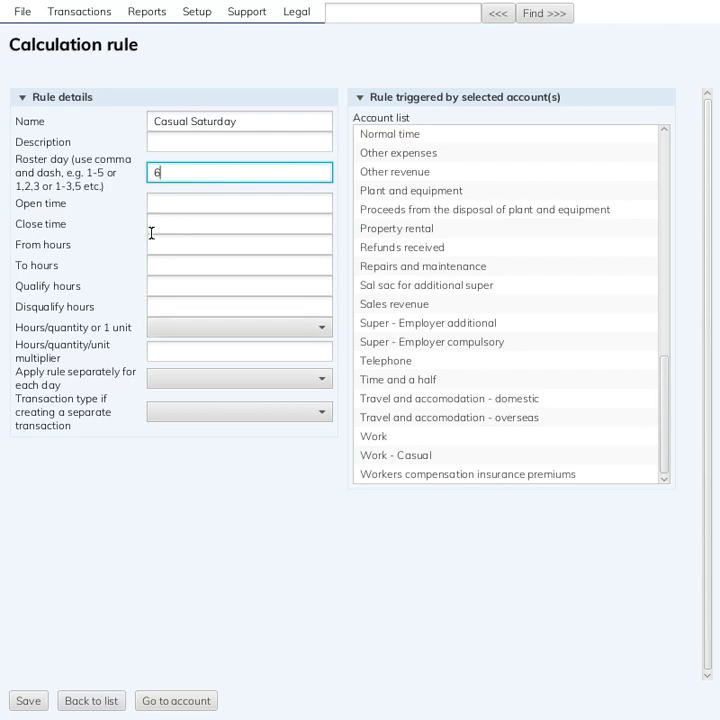
Base the Casual Saturday rule on the hours/quantity of the matched rule, with a multiplier of 1.
click(161, 331)
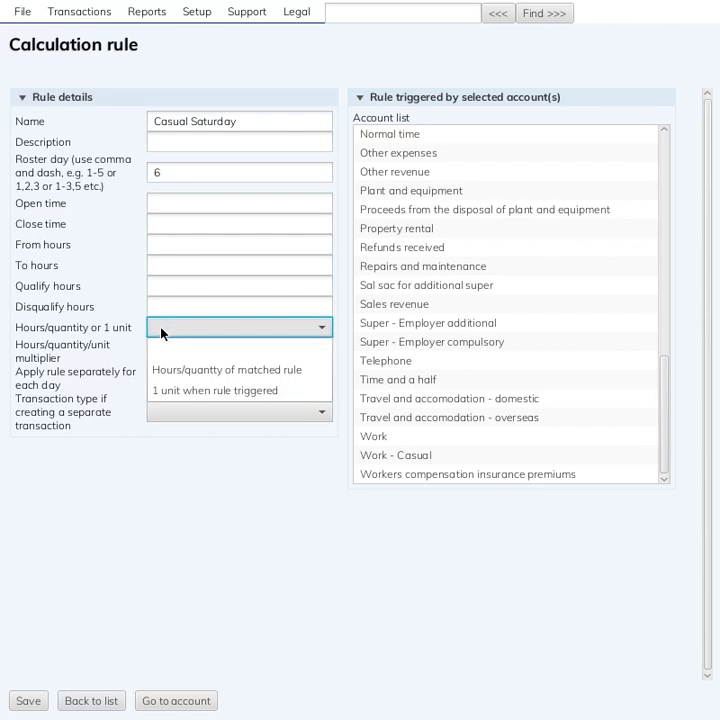
click(190, 372)
click(238, 358)
text(1)
Apply the Casual Saturday rule separately for each day, trigger it from the Work - Casual account, and save it.
click(235, 377)
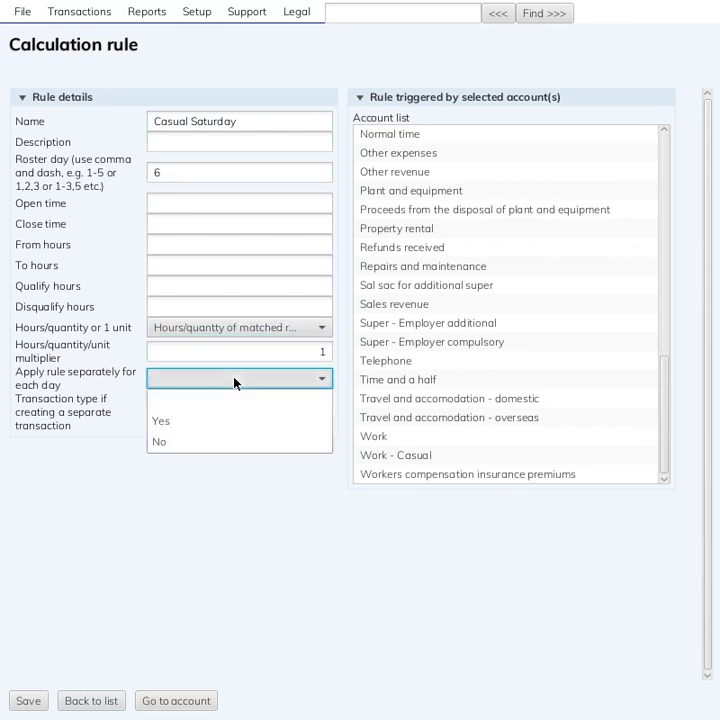
click(224, 428)
click(424, 456)
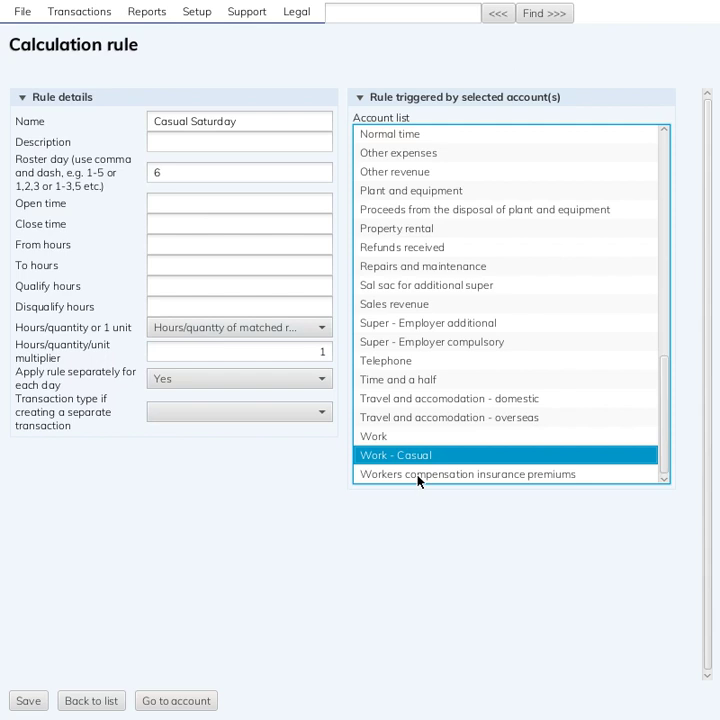
click(22, 704)
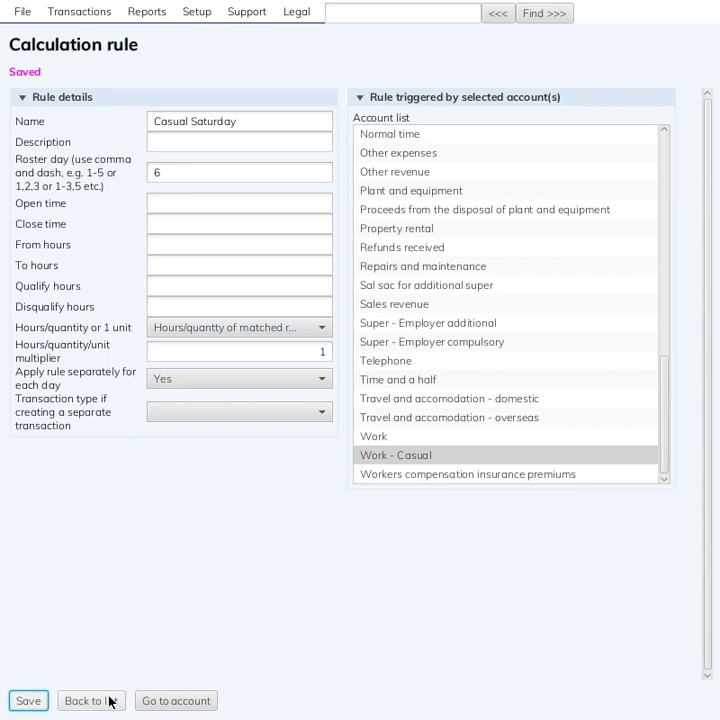
Start a new pay slip in the payroll batch for the week ending 5 May 2019.
click(86, 18)
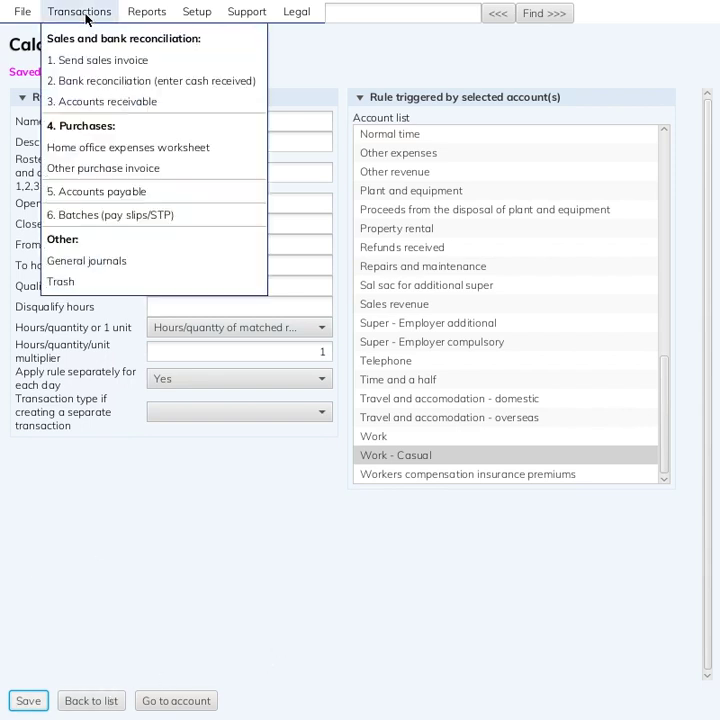
click(101, 219)
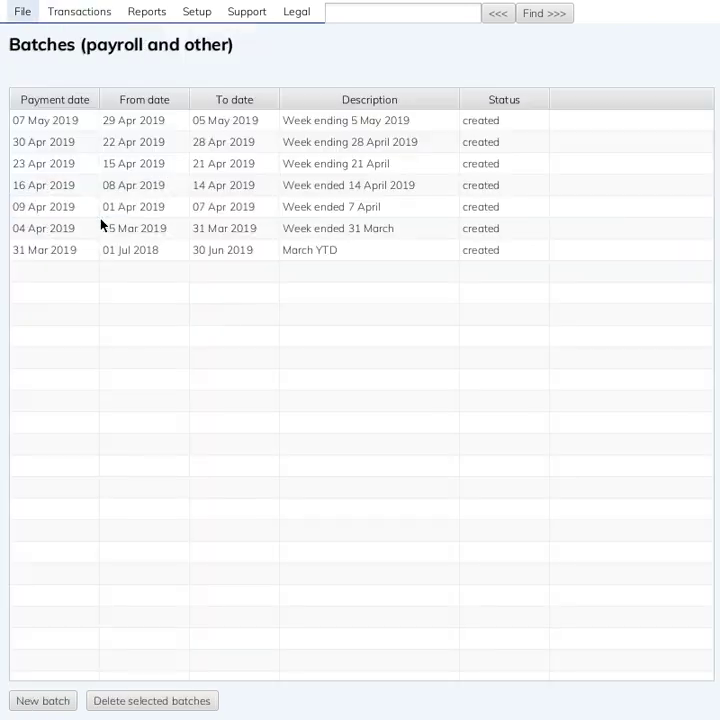
double_click(146, 122)
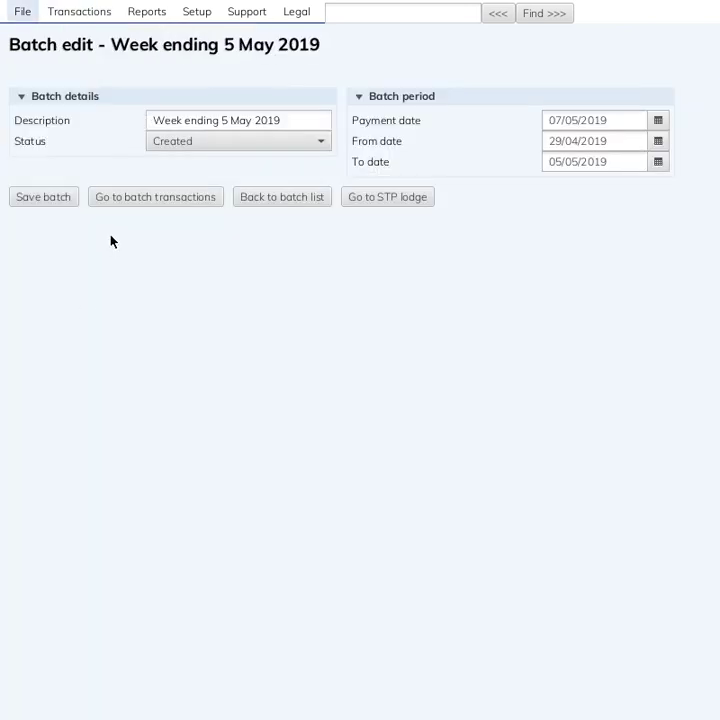
click(125, 200)
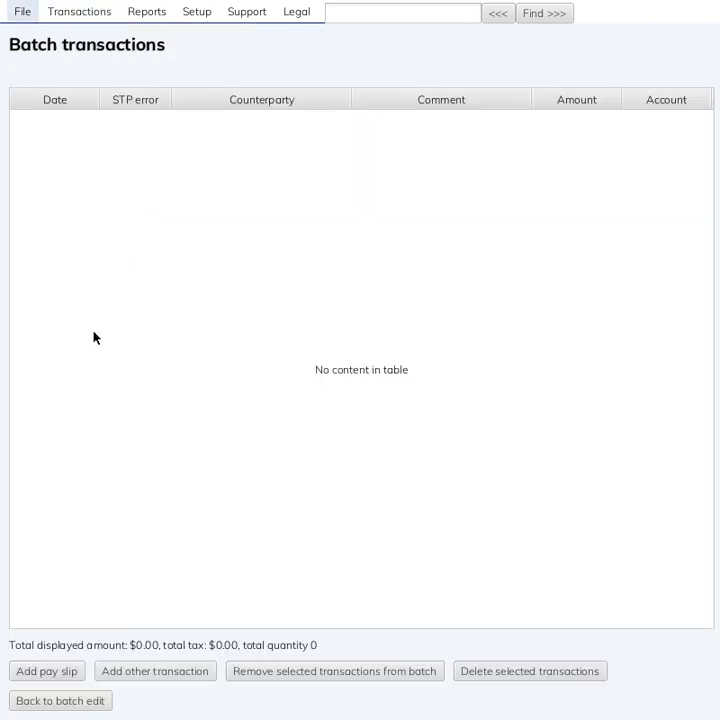
click(51, 675)
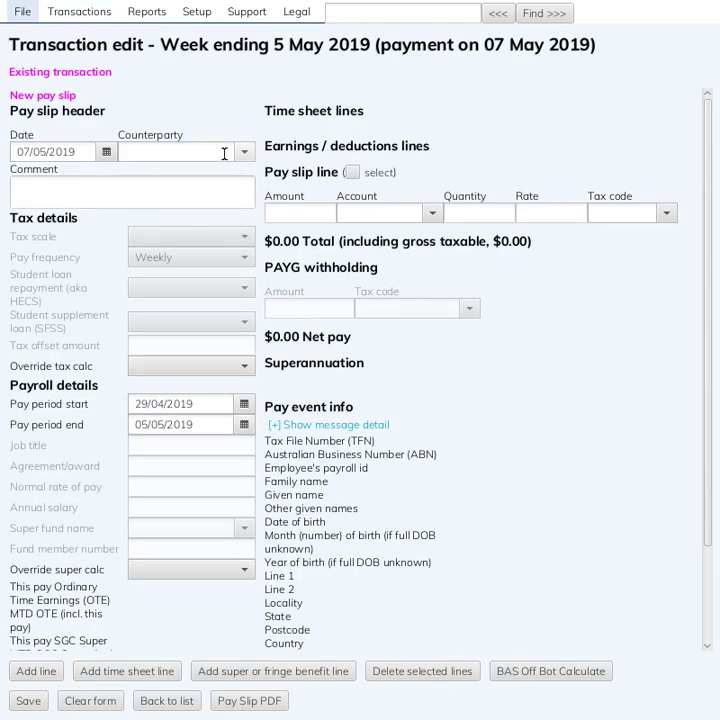
Choose the employee as the pay slip's counterparty and delete the blank pay slip line.
click(243, 152)
click(228, 174)
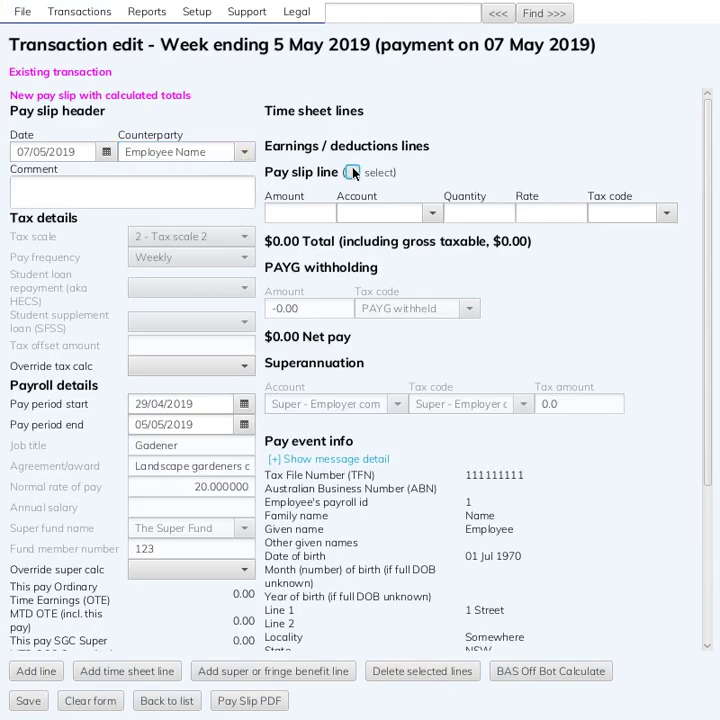
click(352, 172)
click(420, 672)
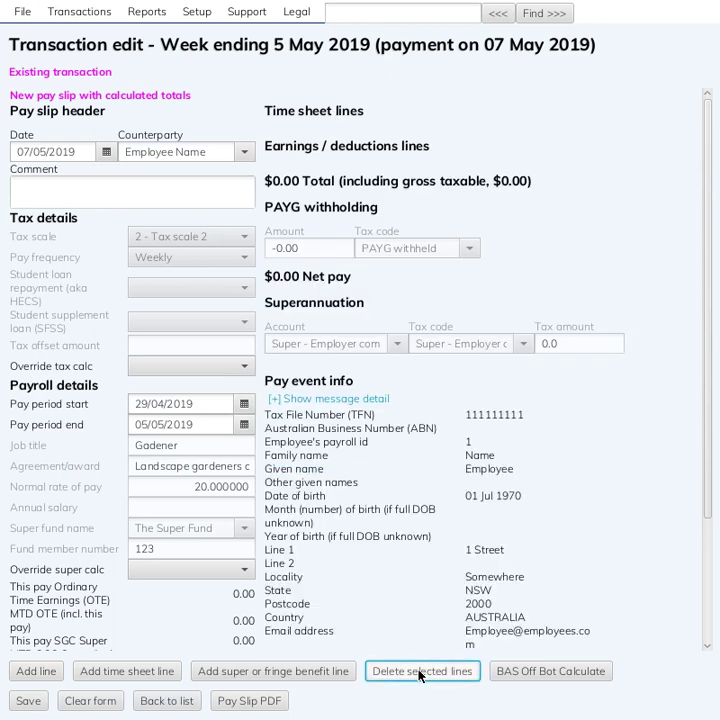
Add a time sheet line to the pay slip with start date 29/04/2019.
click(148, 676)
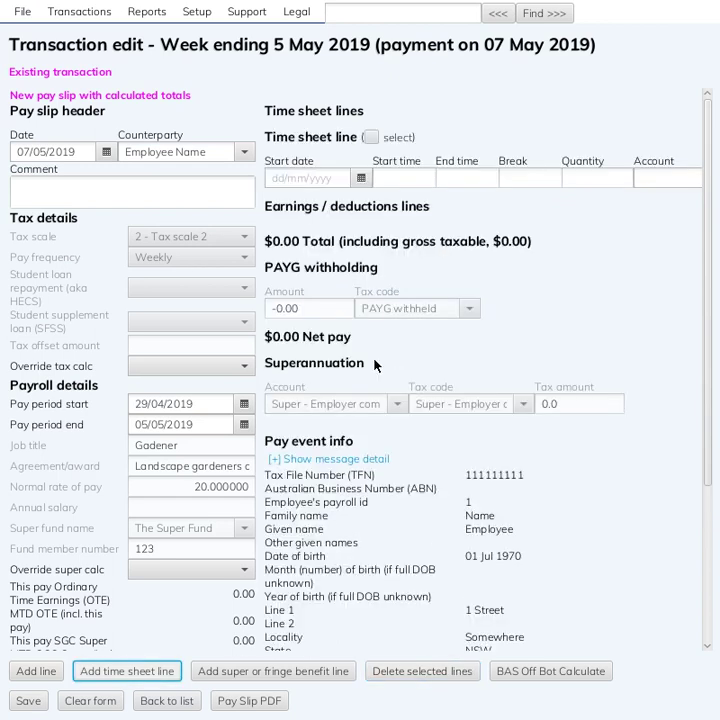
click(361, 178)
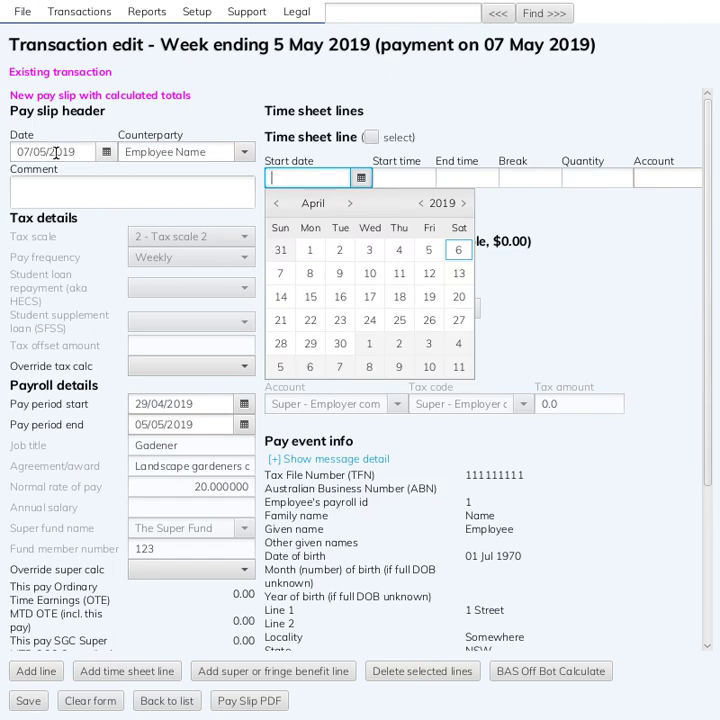
click(311, 344)
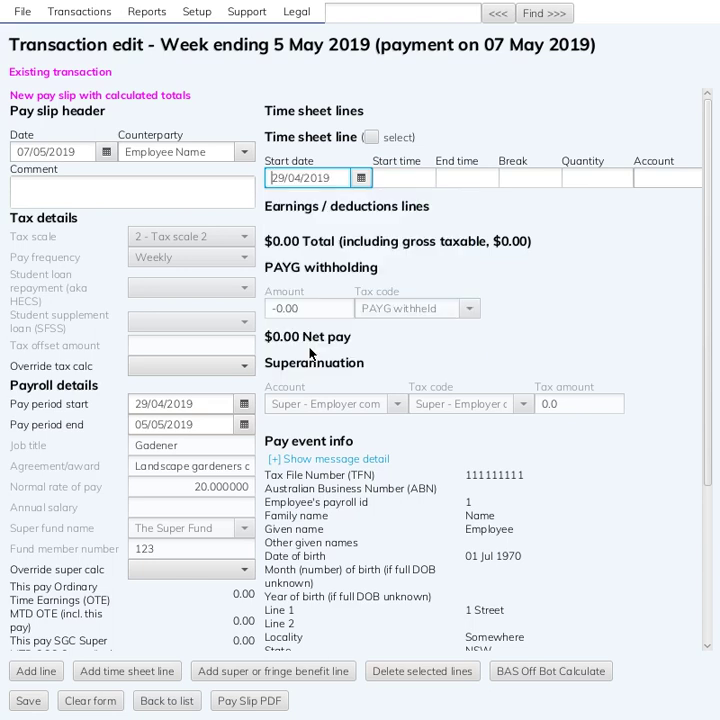
Set the 29/04/2019 time sheet line to run from 09:00 to 10:00 with a 0:00 break.
click(399, 180)
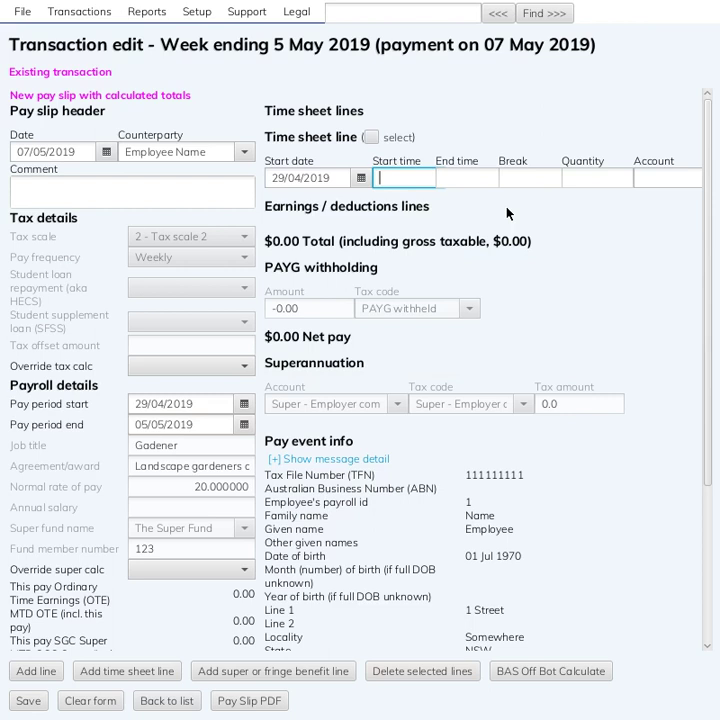
text(09)
key(Tab)
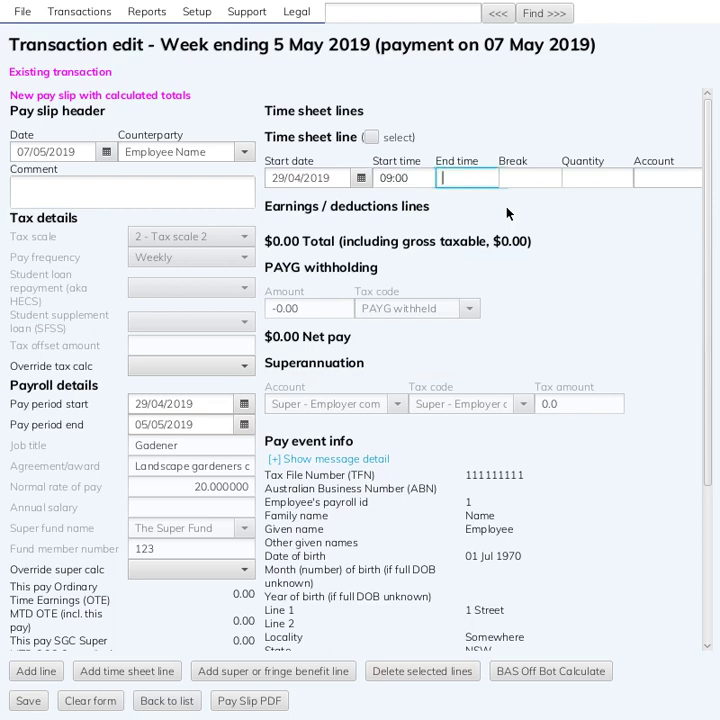
text(1000)
key(Tab)
text(0:00)
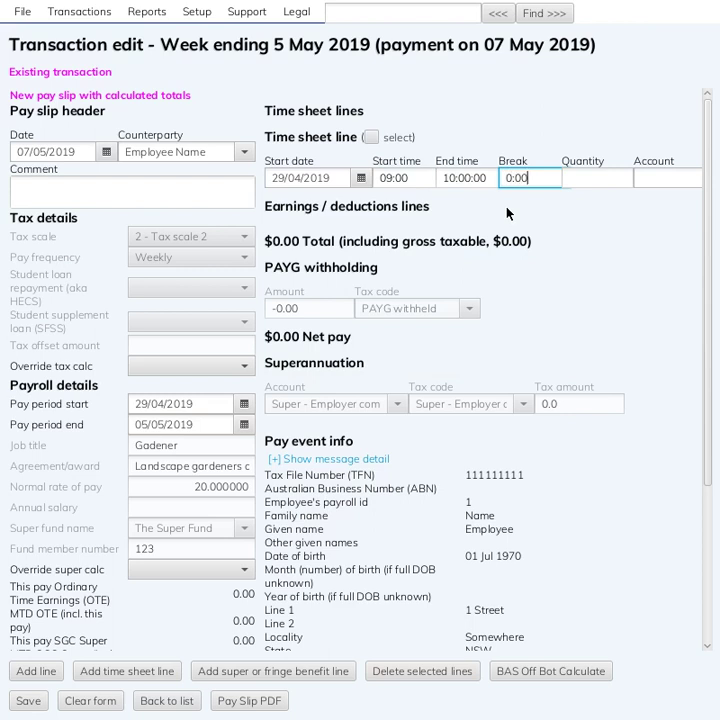
key(Tab)
key(Tab)
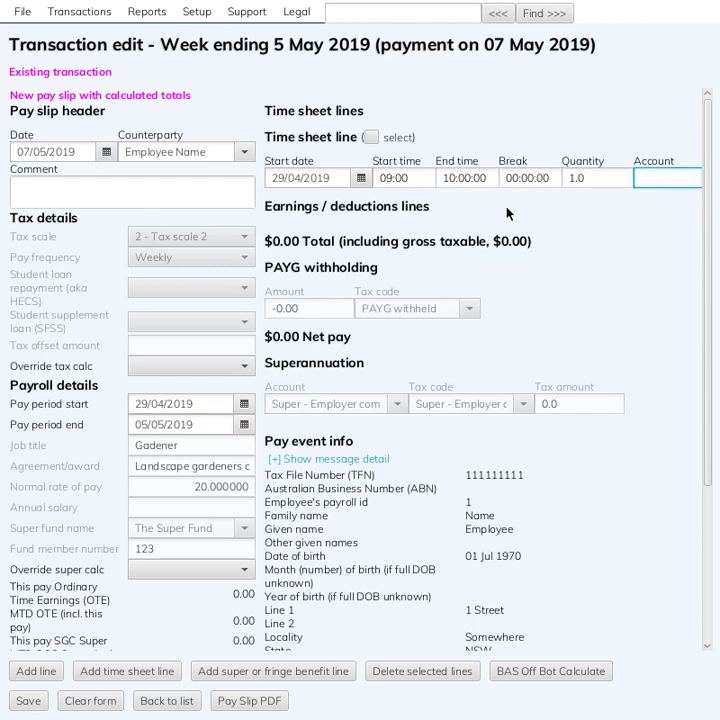
Assign the 29/04/2019 time sheet line to the Work - Casual account and calculate the pay slip.
text(wo)
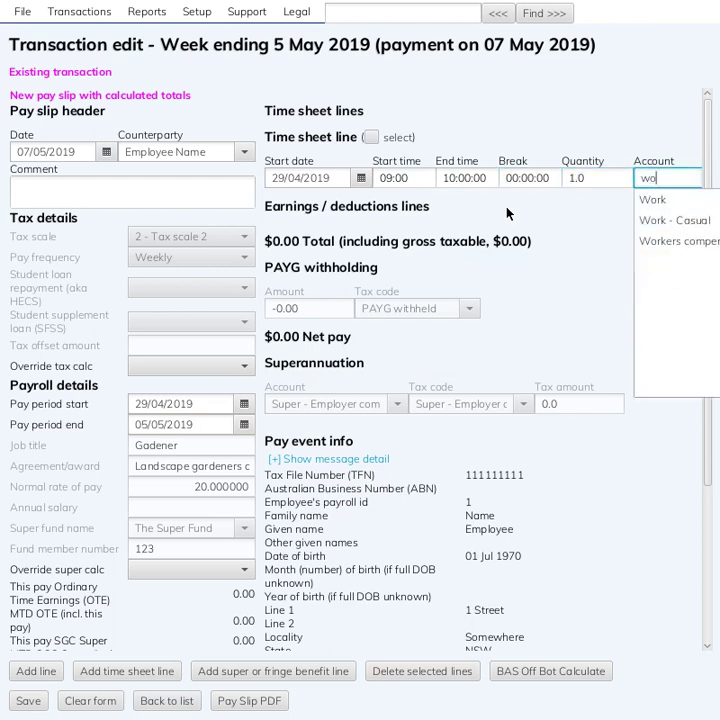
key(Down)
key(Down)
key(Return)
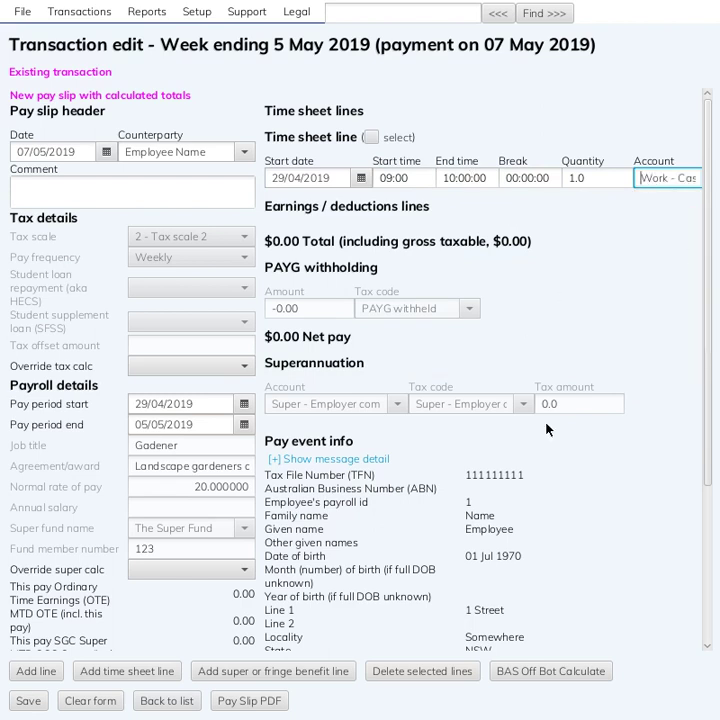
click(563, 673)
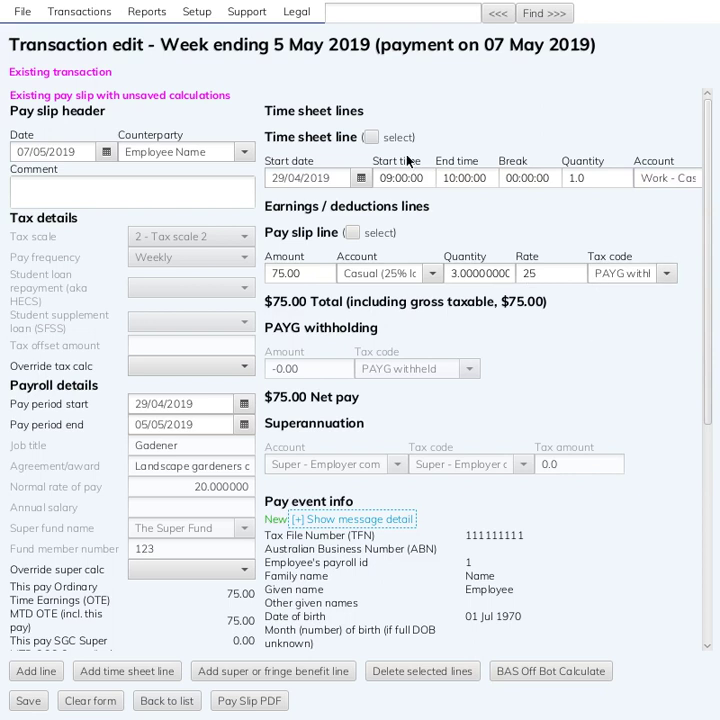
Change the 29/04/2019 line's end time to 15:00 and its break to 0:30, and recalculate the pay slip.
click(502, 177)
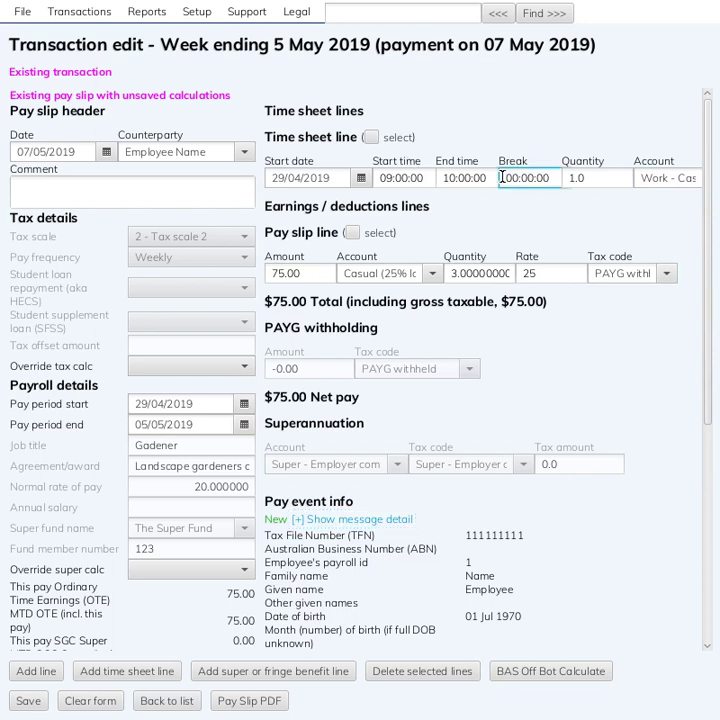
click(490, 174)
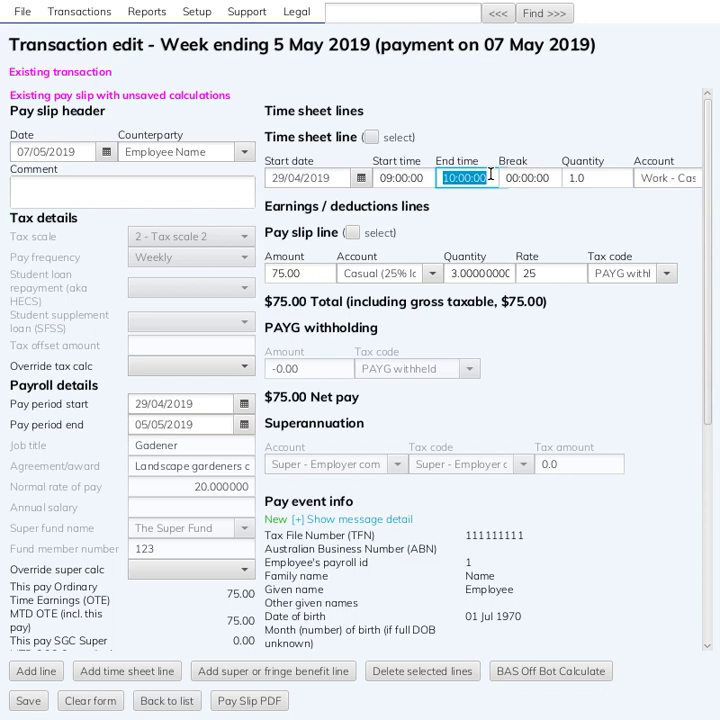
text(1500)
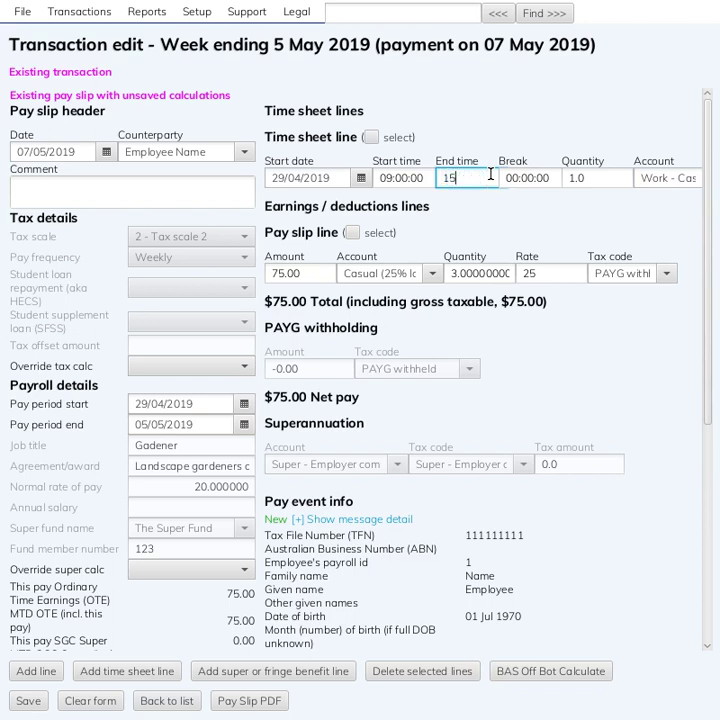
key(Tab)
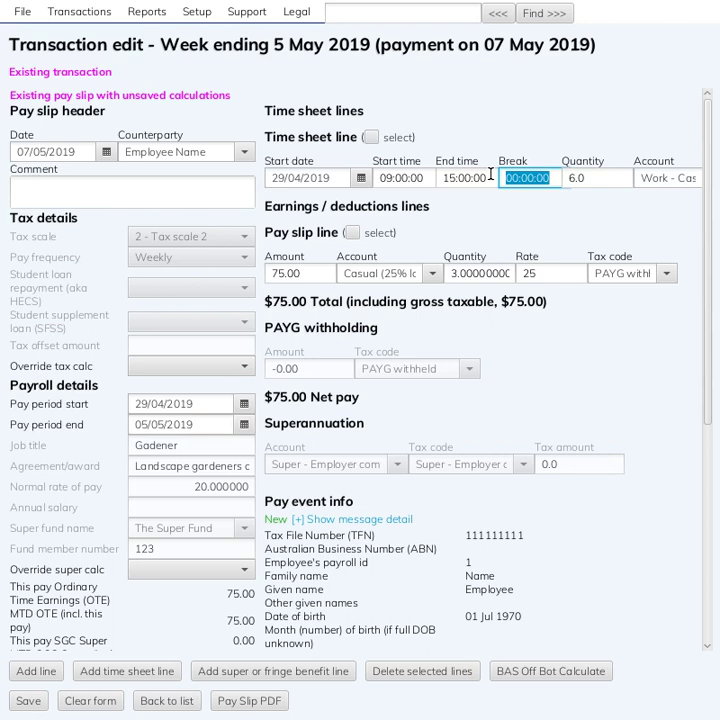
text(0:00)
key(BackSpace)
key(BackSpace)
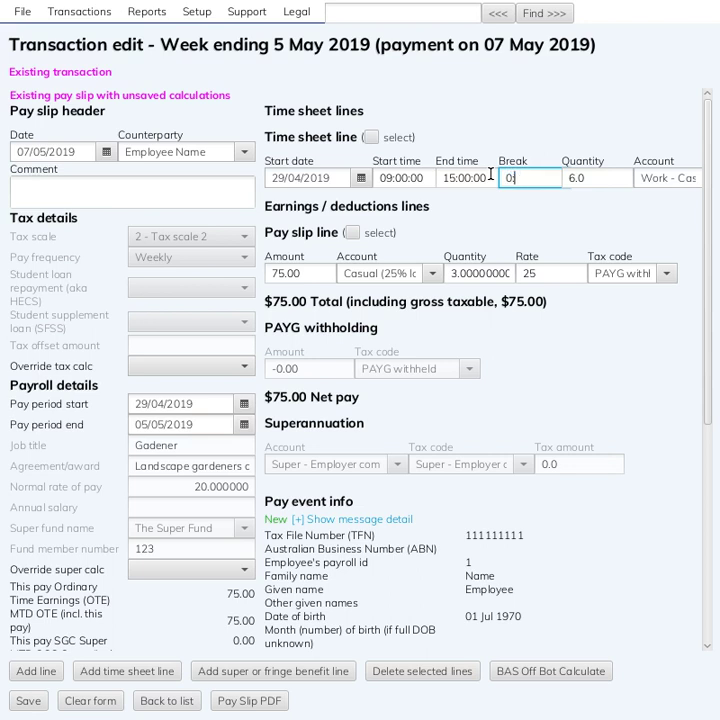
text(30)
key(Tab)
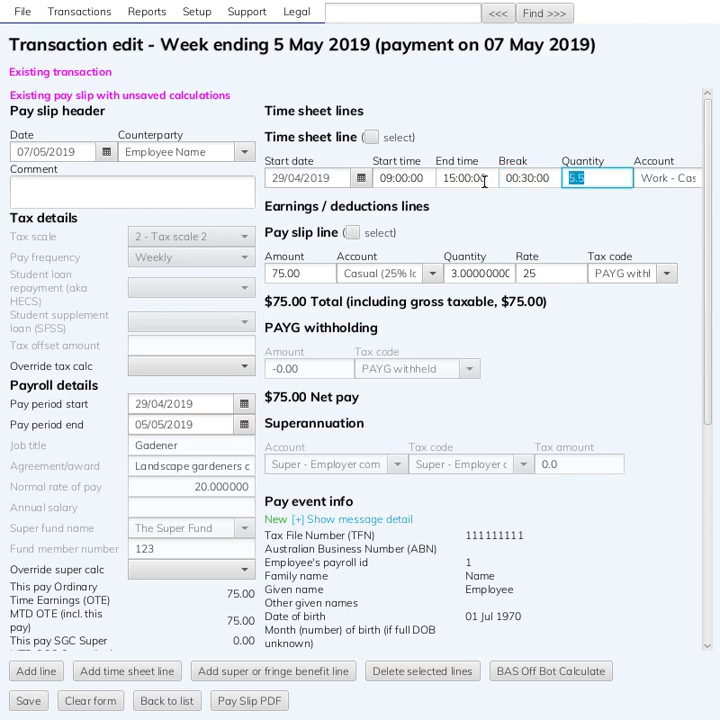
click(545, 672)
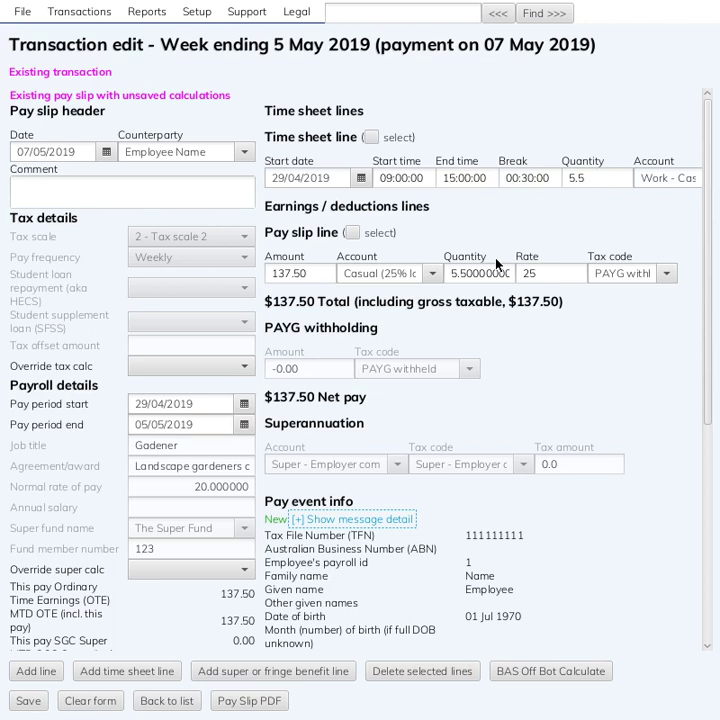
click(556, 271)
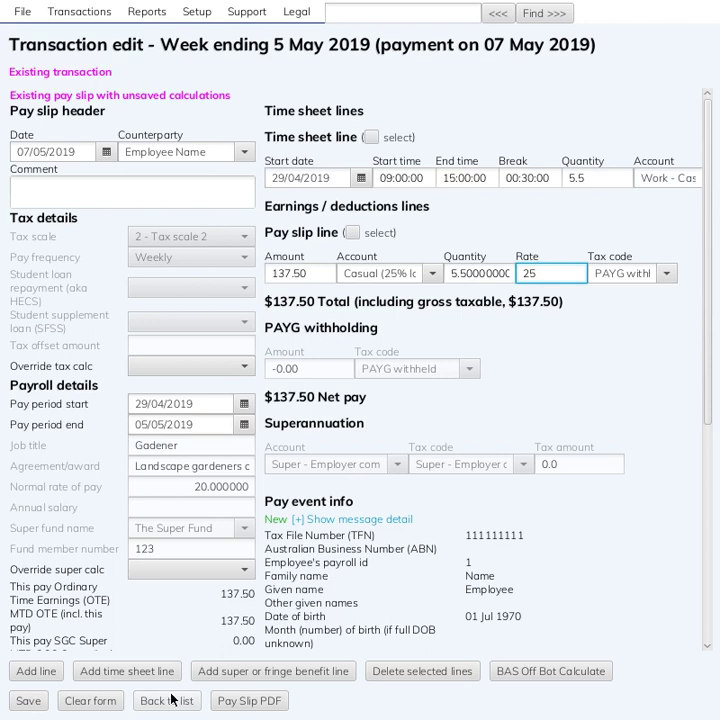
Add a second time sheet line for Saturday with start date 04/05/2019.
click(133, 676)
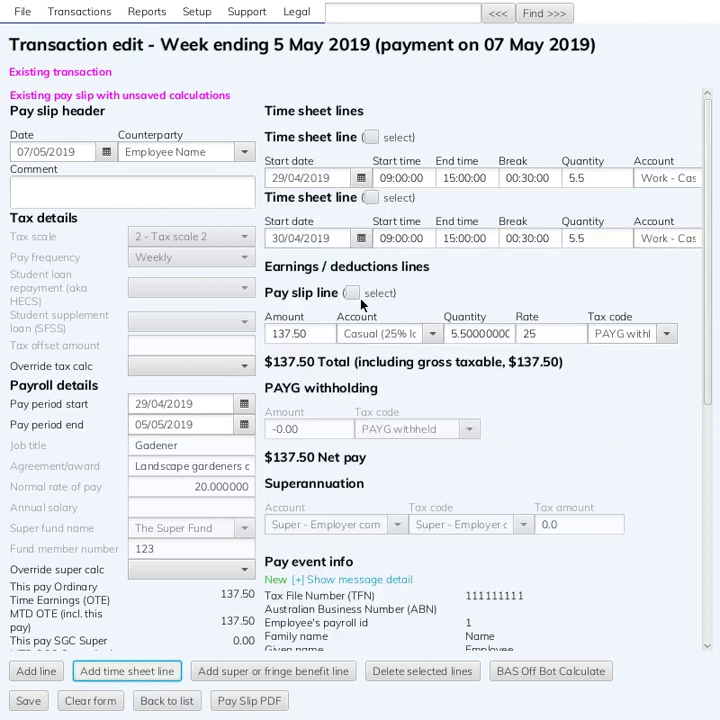
click(362, 239)
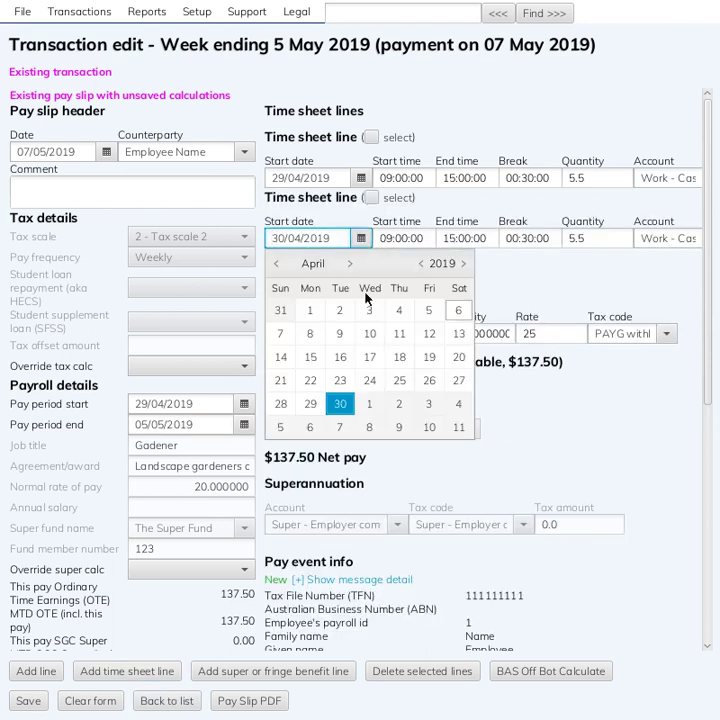
click(453, 405)
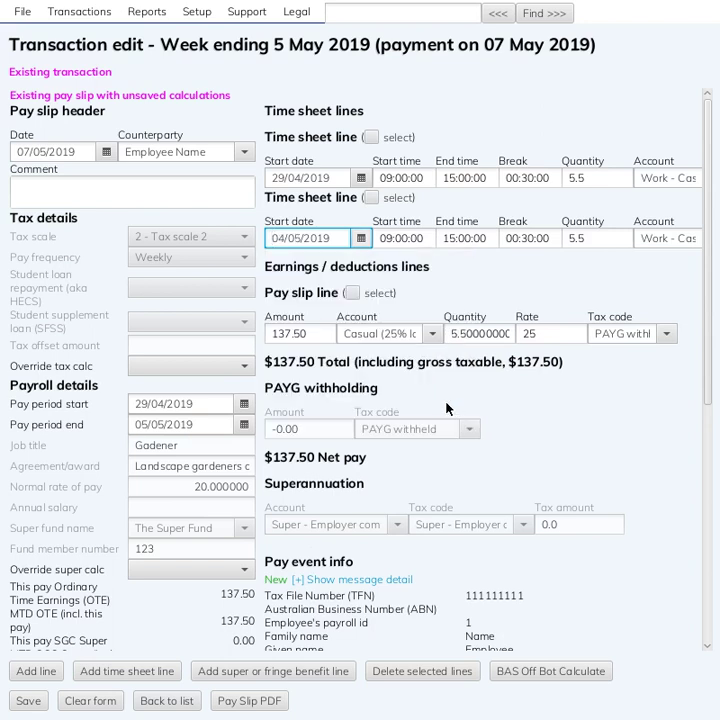
Set the 04/05/2019 line's end time to 12:00 and its break to 0:00, and recalculate the pay slip.
click(441, 239)
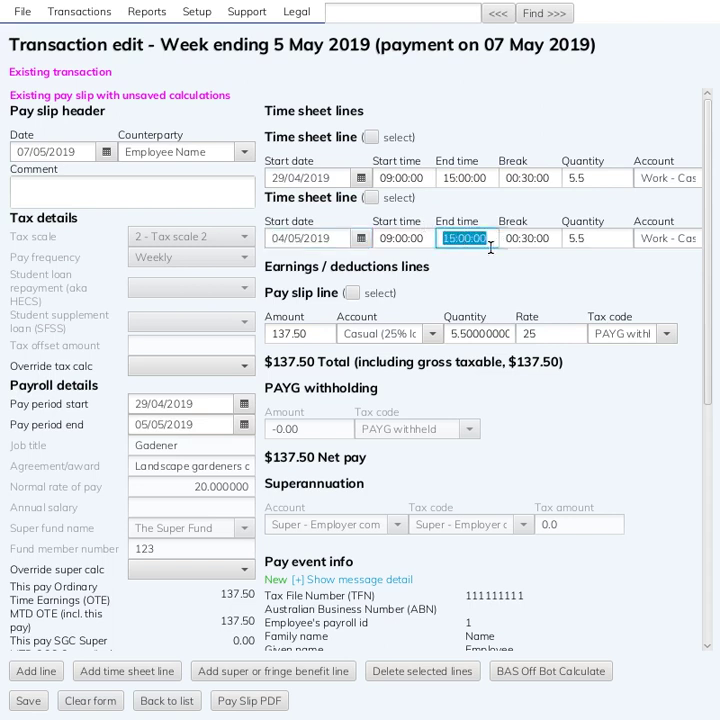
text(12:00)
key(Tab)
text(0)
key(Tab)
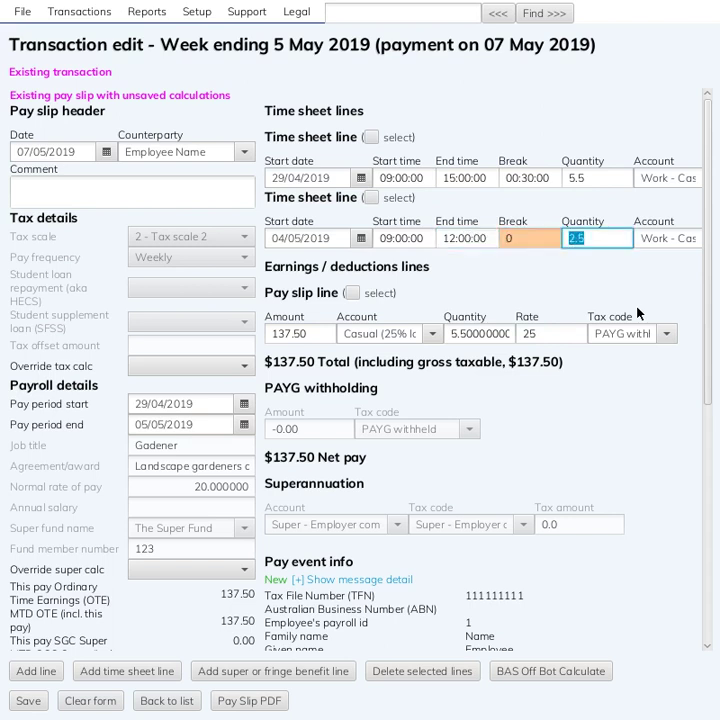
key(shift+Tab)
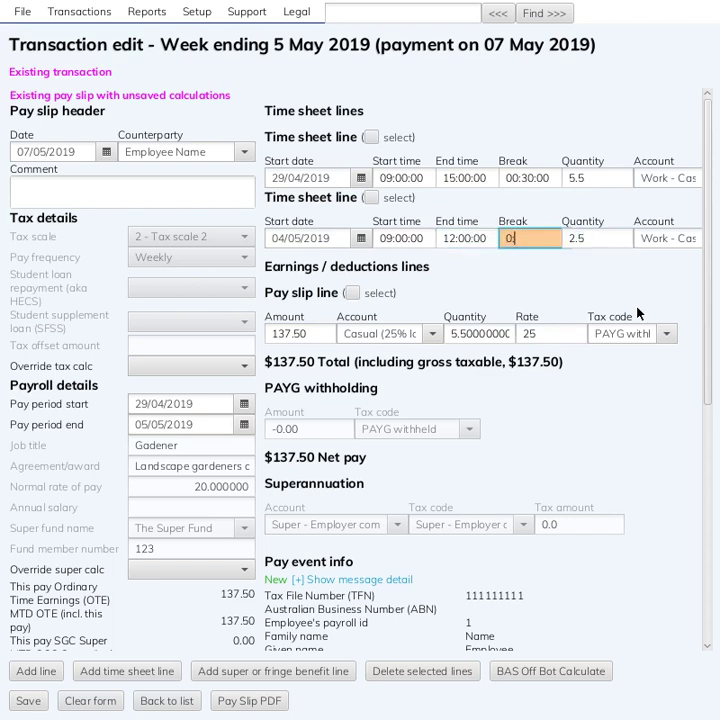
text(:00)
key(Tab)
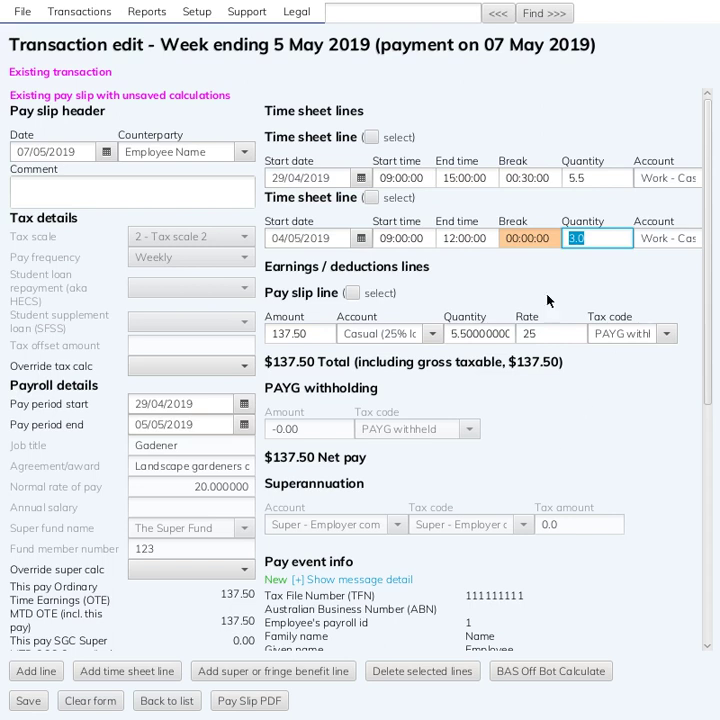
click(562, 678)
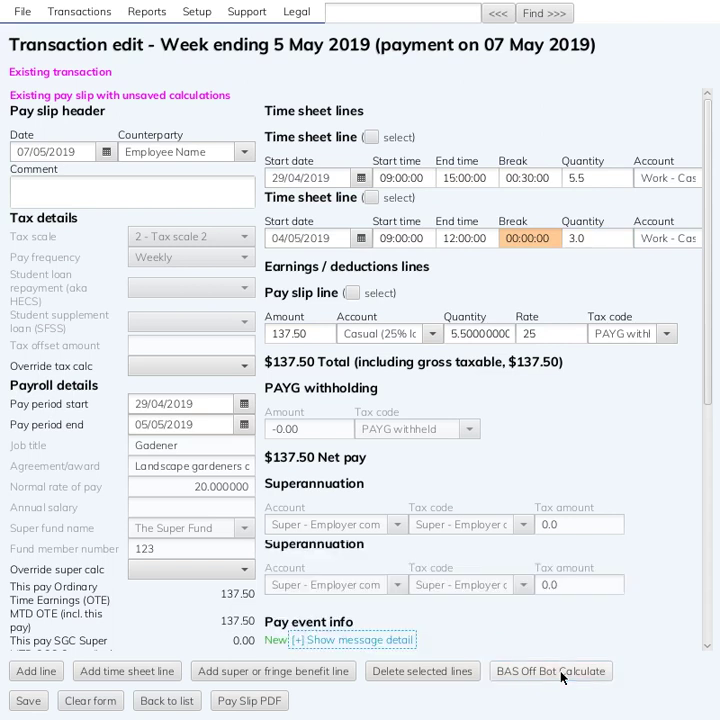